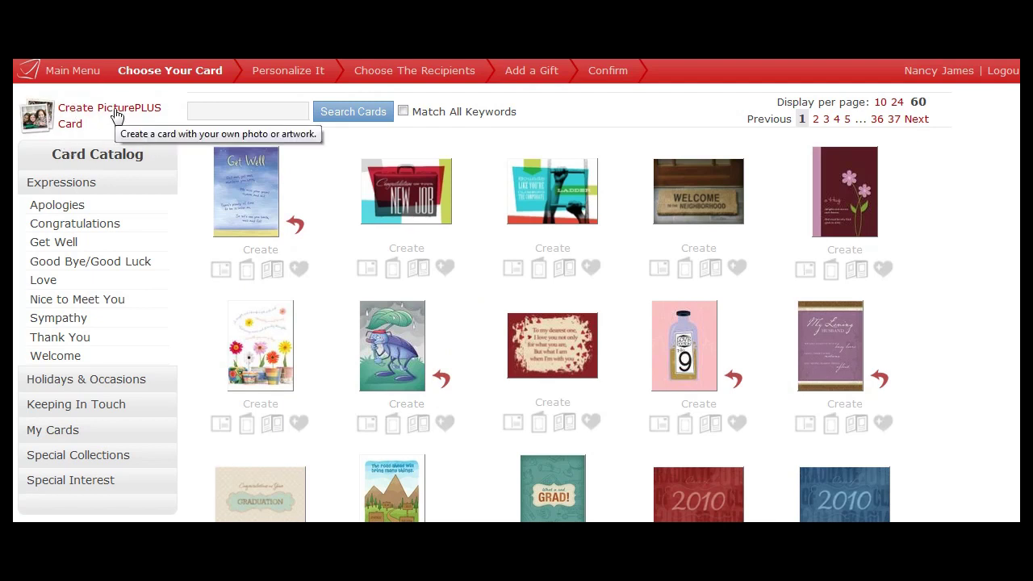
Create a new PicturePLUS card using the Vertical 3 Panel Card layout.
left_click(115, 116)
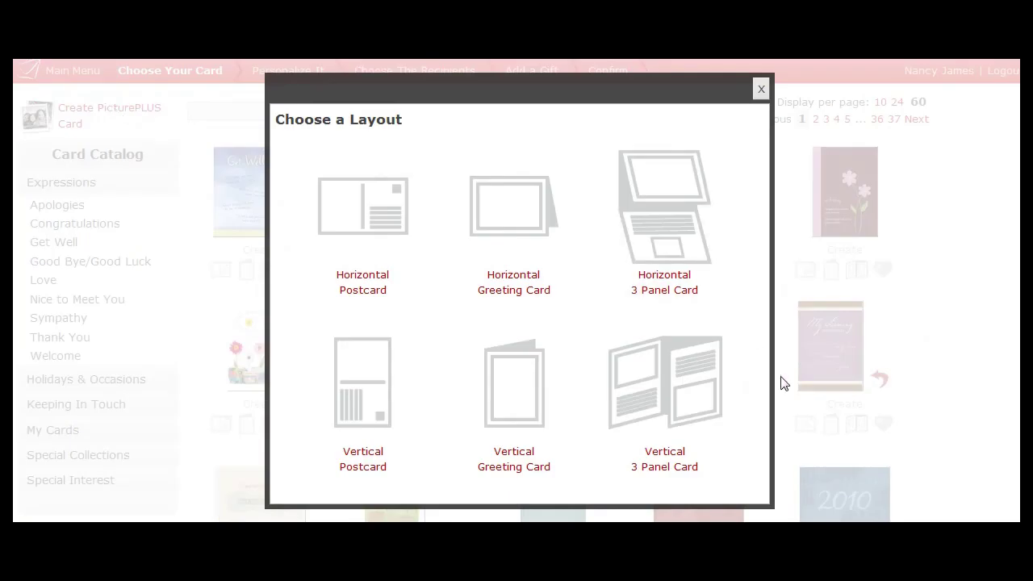
left_click(705, 386)
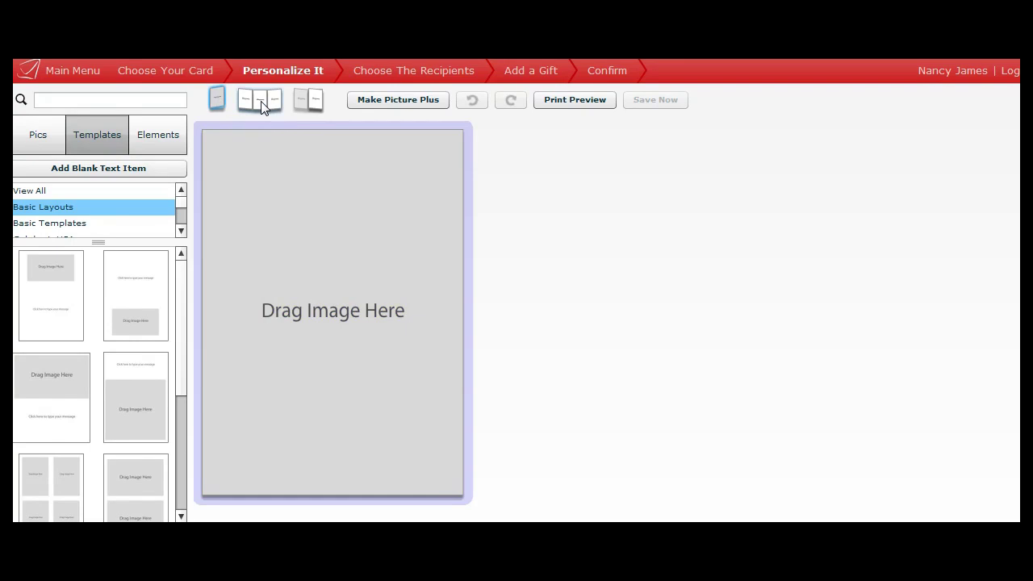
Look through the card's three inside panels and its last page, ending back on the front cover.
left_click(260, 104)
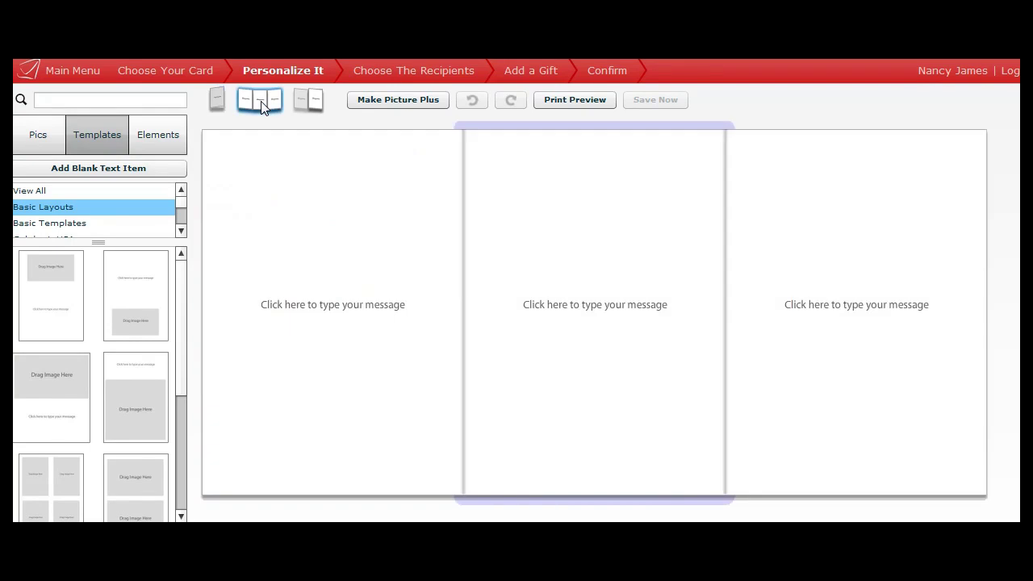
left_click(314, 107)
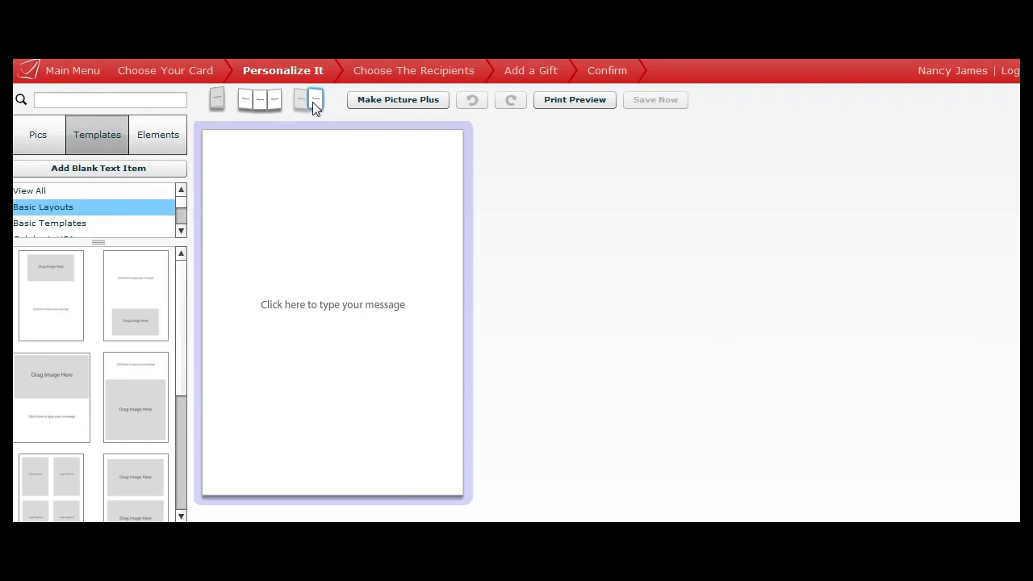
left_click(213, 102)
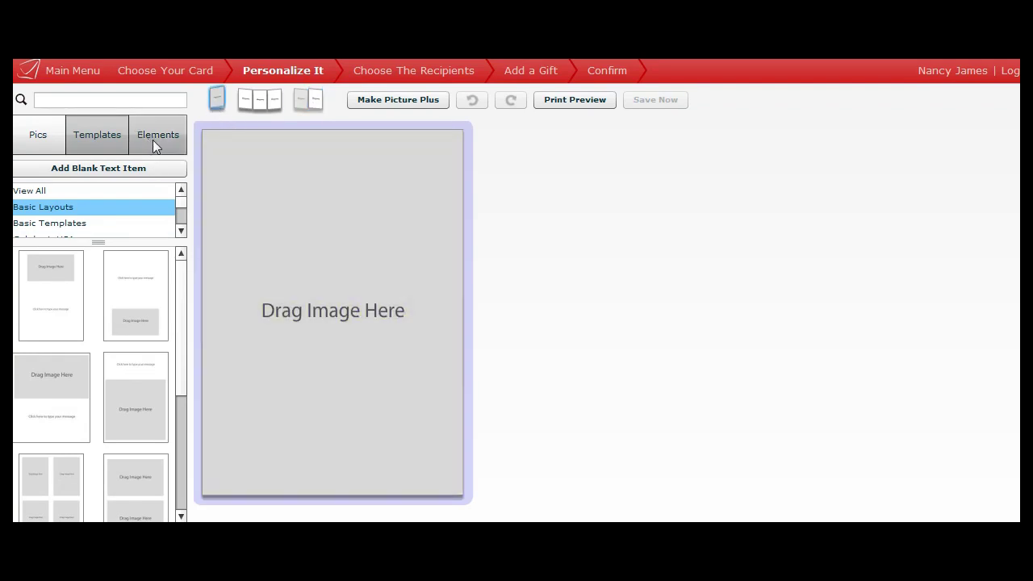
Place the vertical convention stage image from the SendOutCards elements on the front cover.
left_click(152, 140)
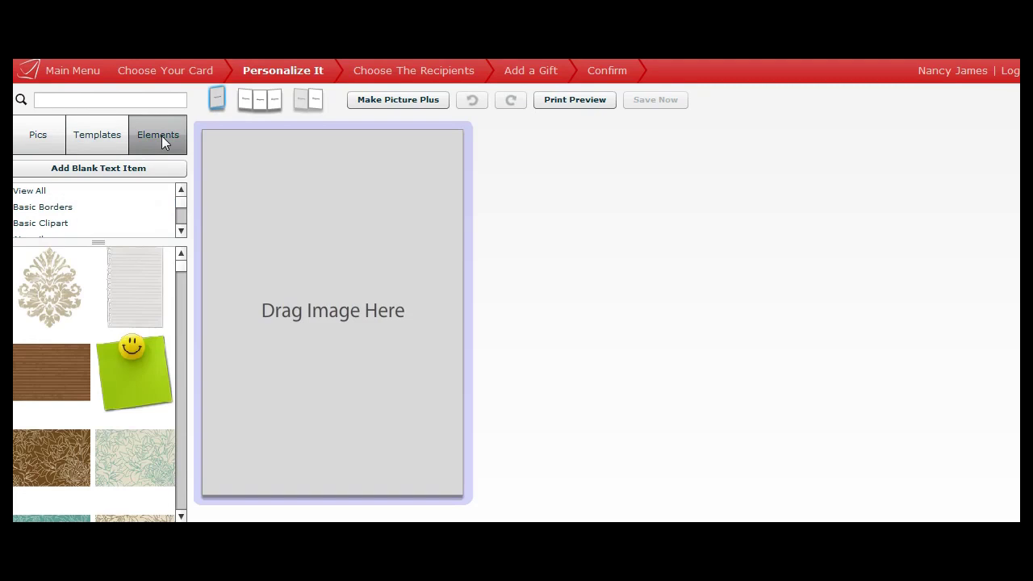
left_click_drag(178, 201, 184, 218)
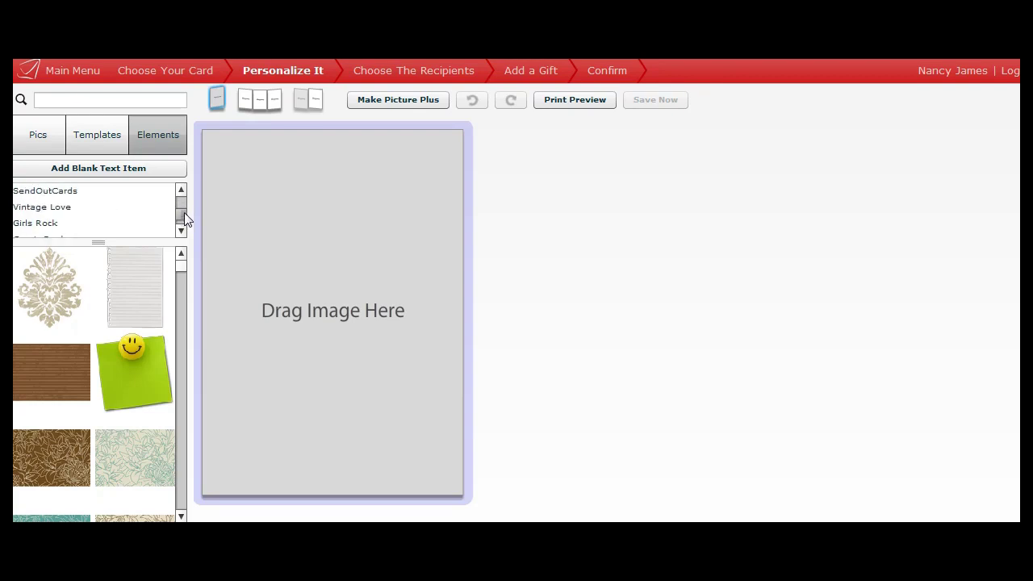
left_click(77, 192)
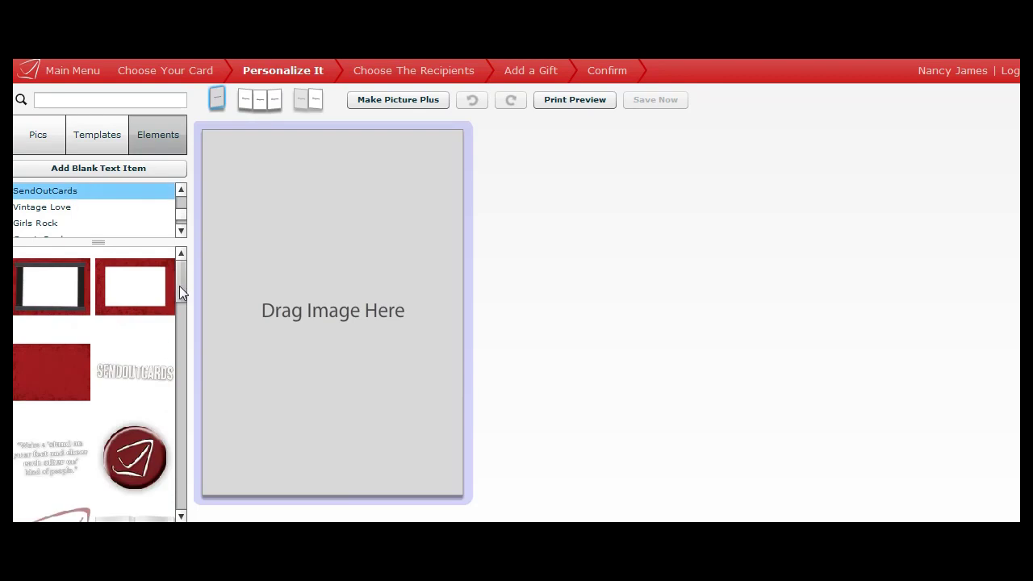
left_click_drag(180, 286, 180, 476)
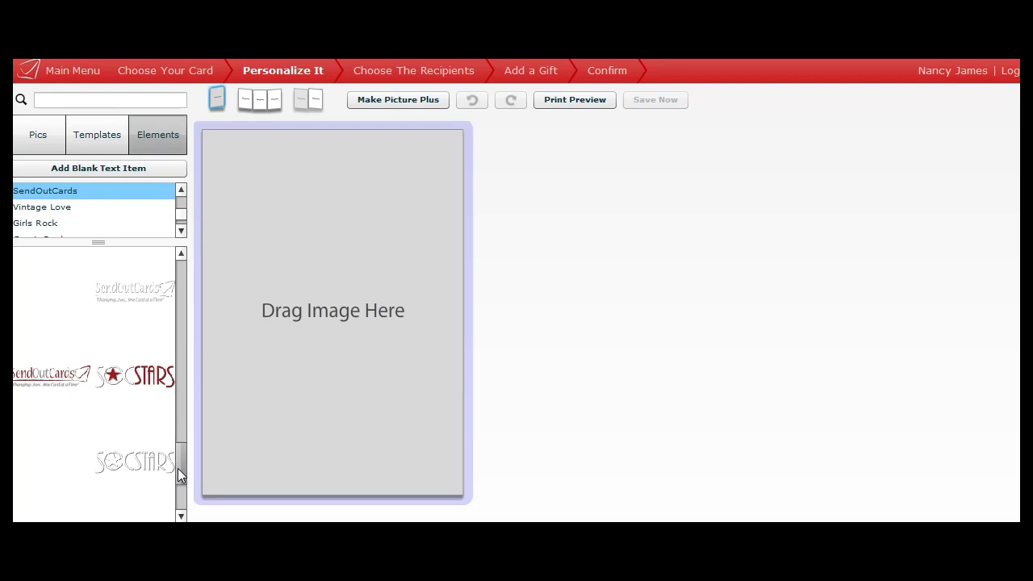
left_click_drag(178, 468, 178, 492)
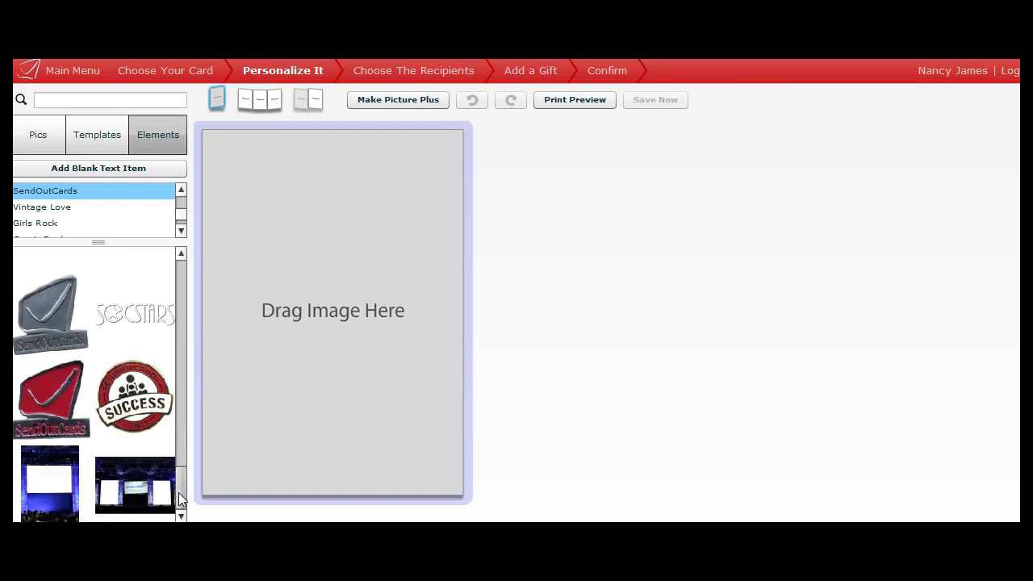
left_click(40, 476)
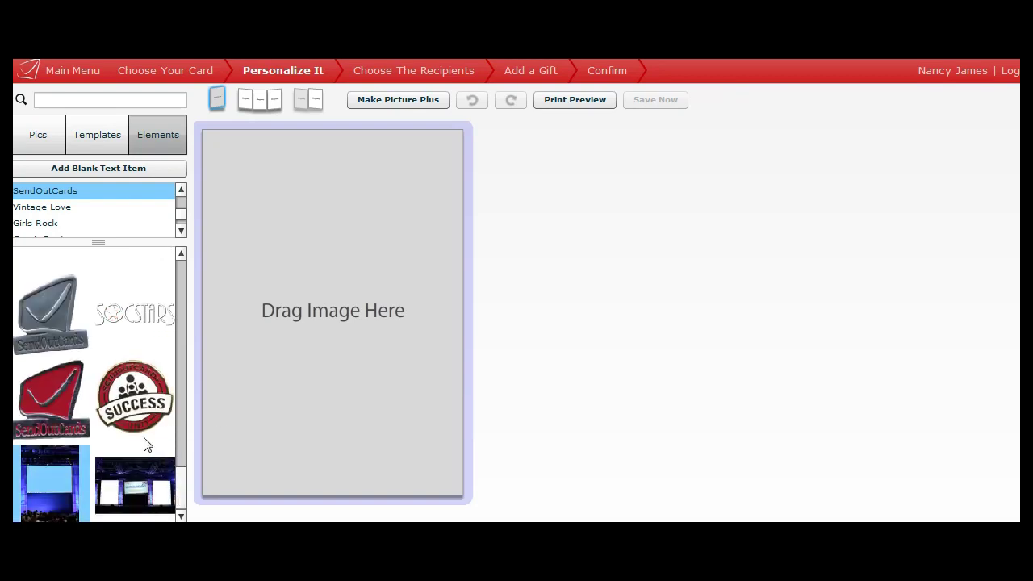
left_click_drag(51, 483, 327, 284)
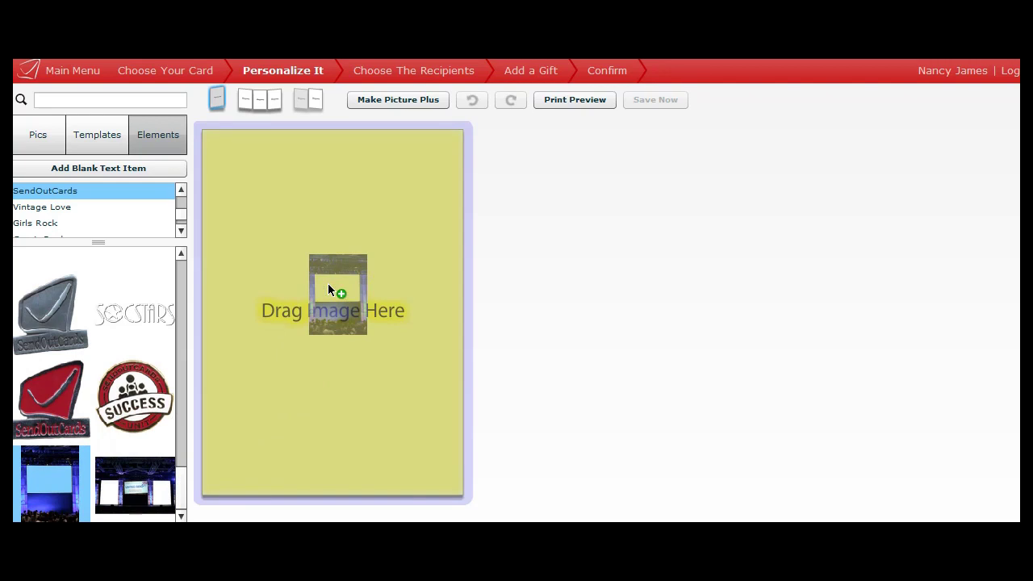
left_click_drag(328, 284, 328, 284)
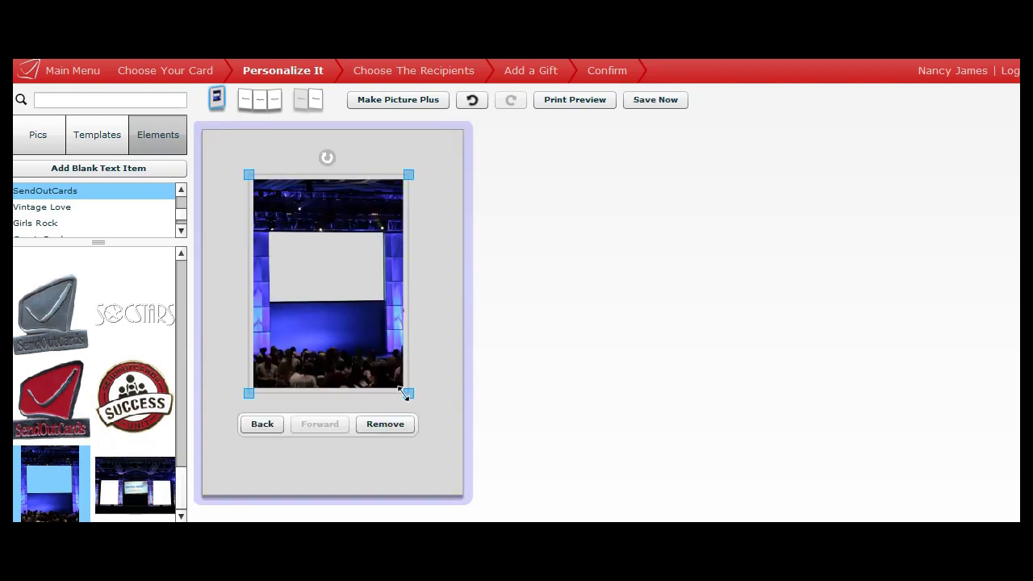
Enlarge and reposition the stage image so it fills the whole front cover.
left_click_drag(405, 393, 447, 485)
left_click_drag(248, 174, 206, 116)
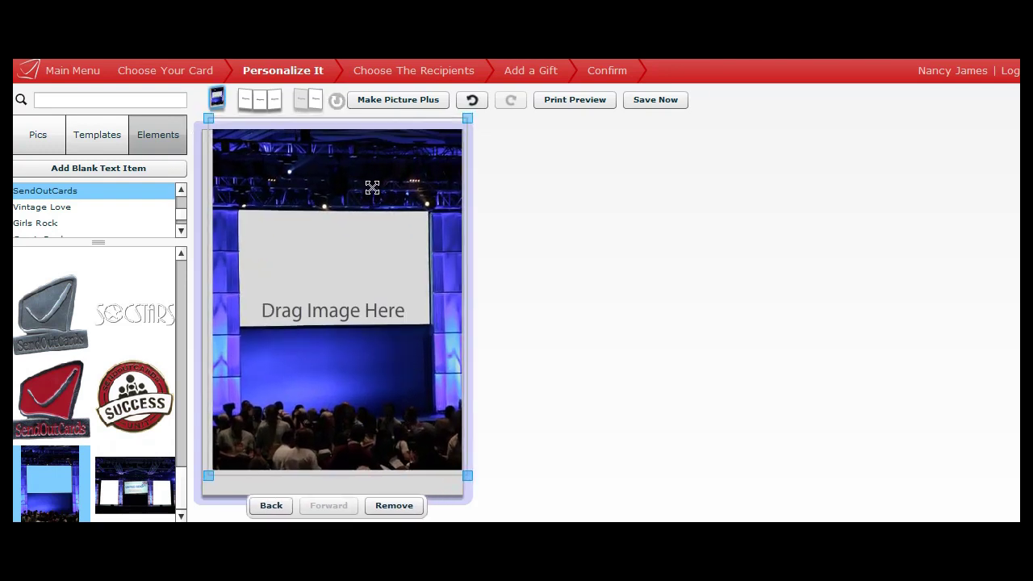
left_click_drag(387, 167, 380, 187)
left_click_drag(461, 137, 466, 129)
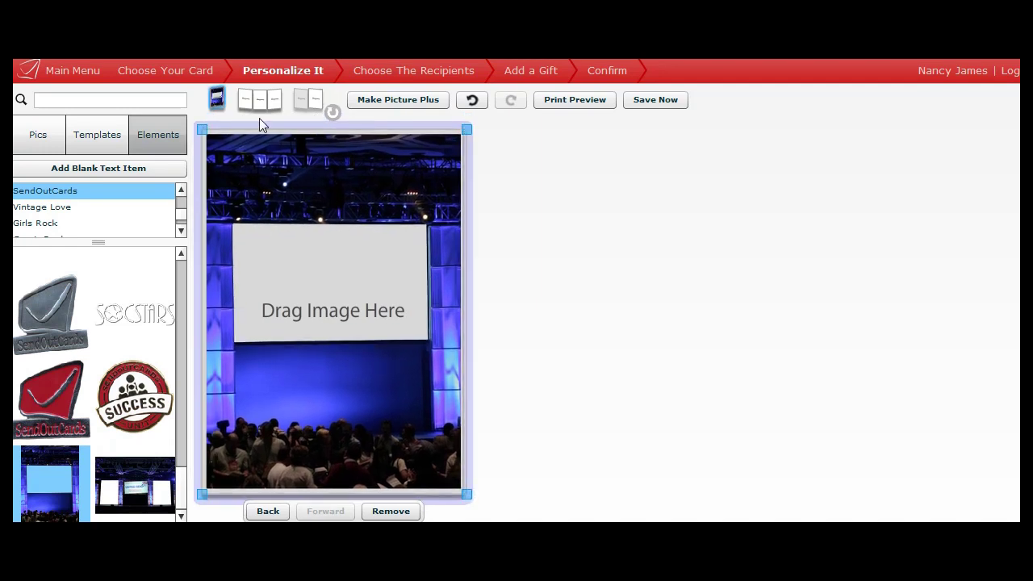
left_click_drag(214, 129, 202, 126)
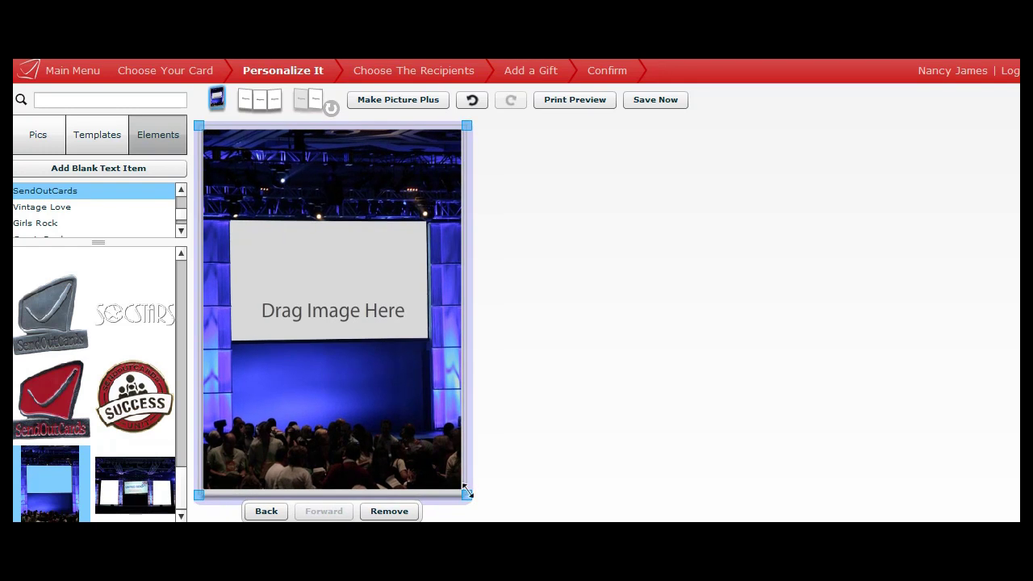
left_click_drag(464, 494, 469, 499)
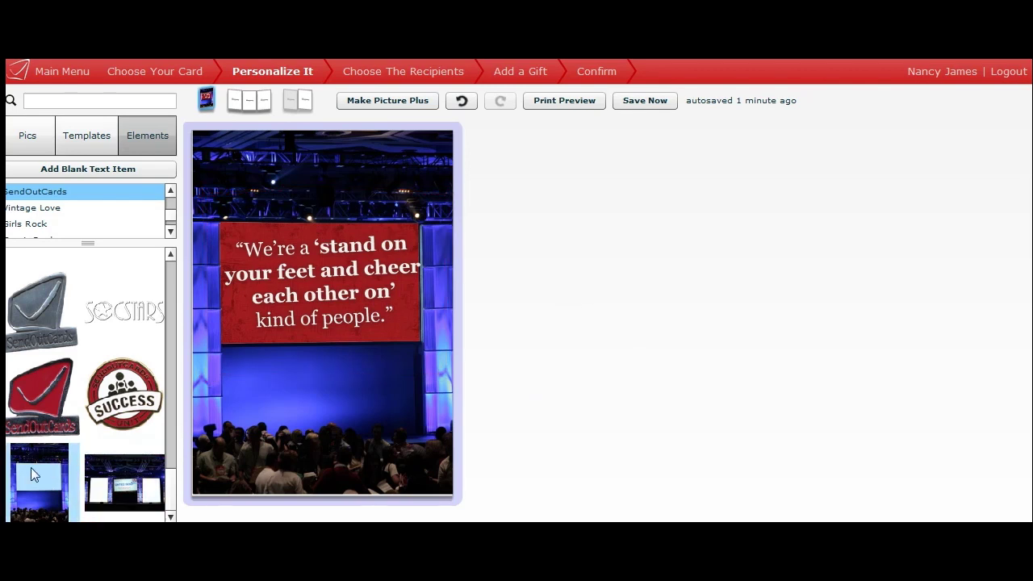
left_click_drag(168, 484, 185, 382)
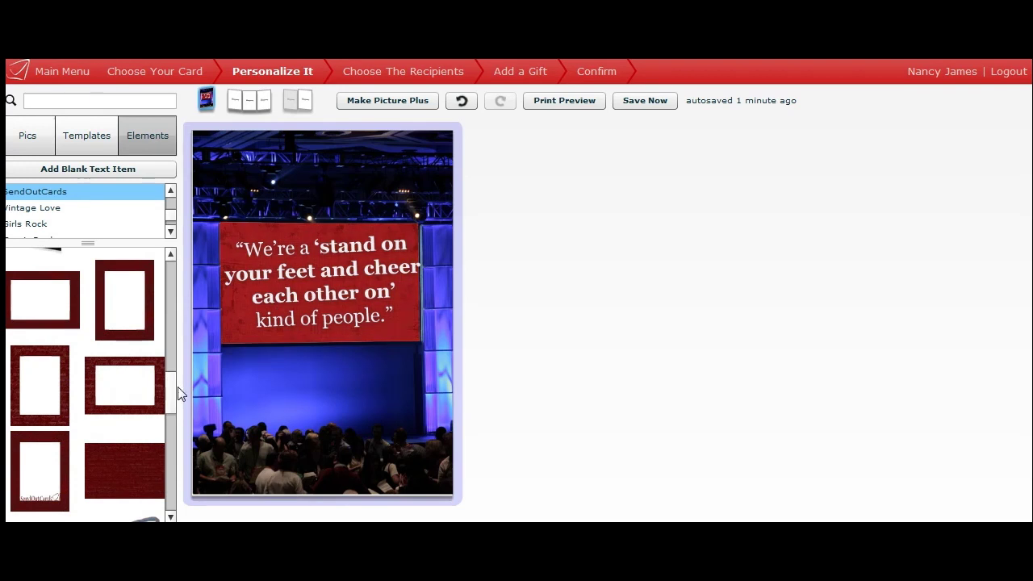
left_click_drag(178, 392, 170, 369)
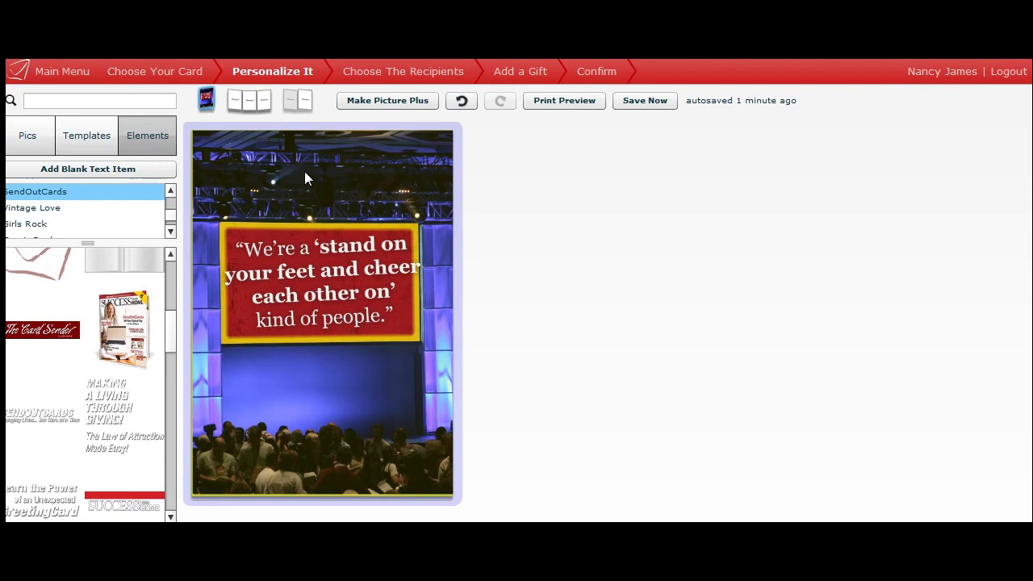
Start the message on the card's last page with "Dear" and set it in the Personal font.
left_click(303, 101)
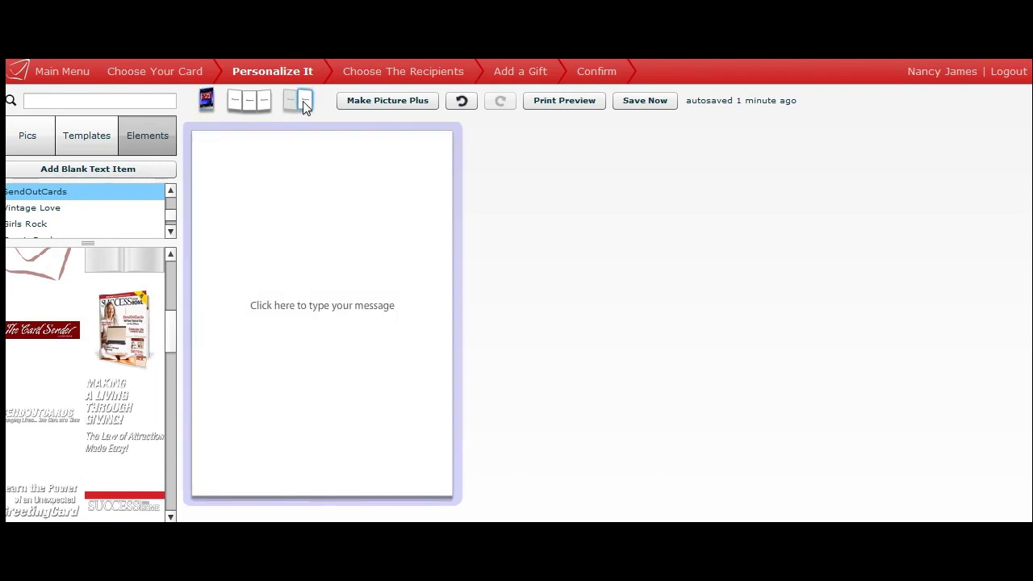
left_click(309, 305)
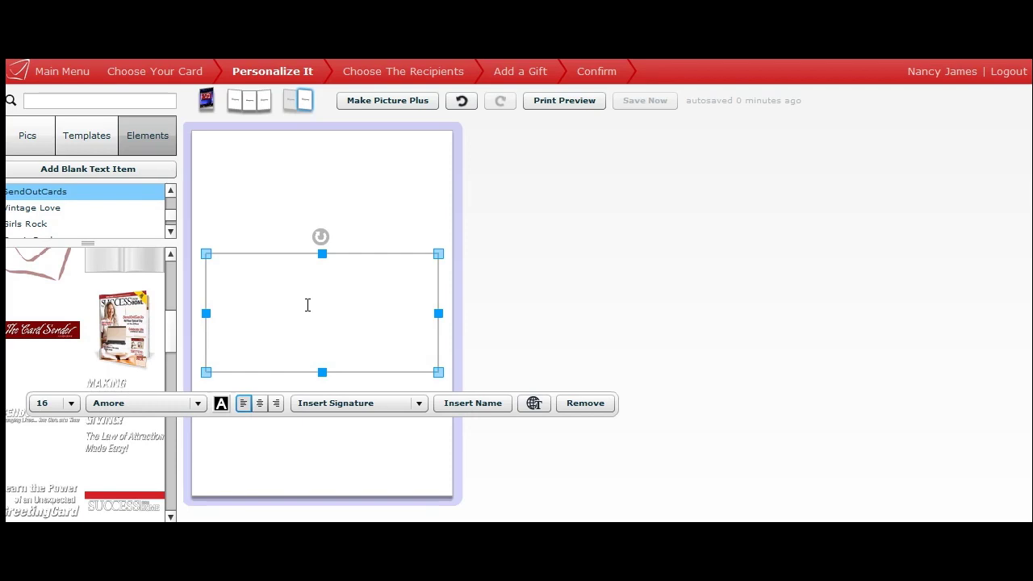
type("Dear")
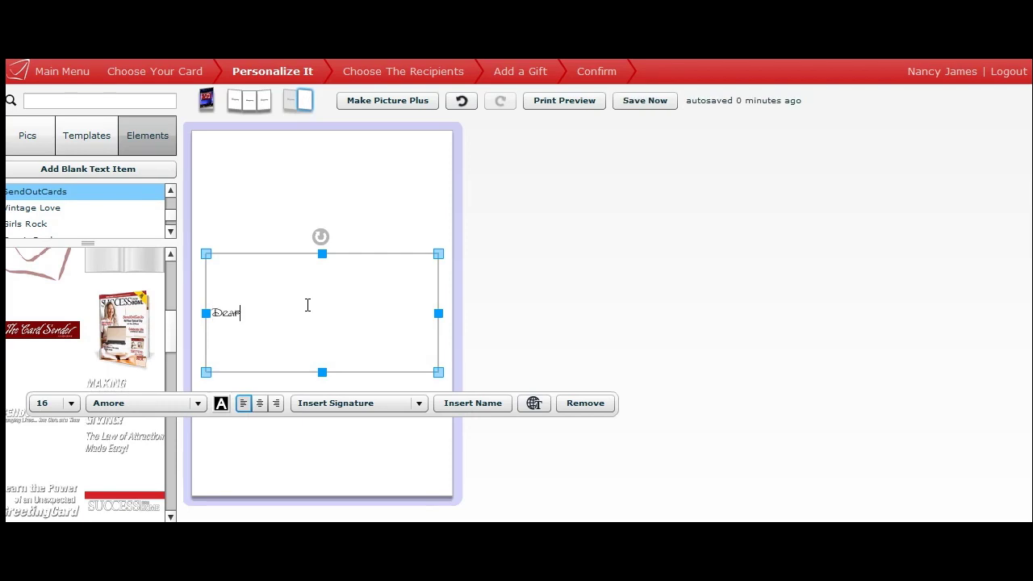
left_click_drag(239, 314, 207, 323)
left_click(198, 404)
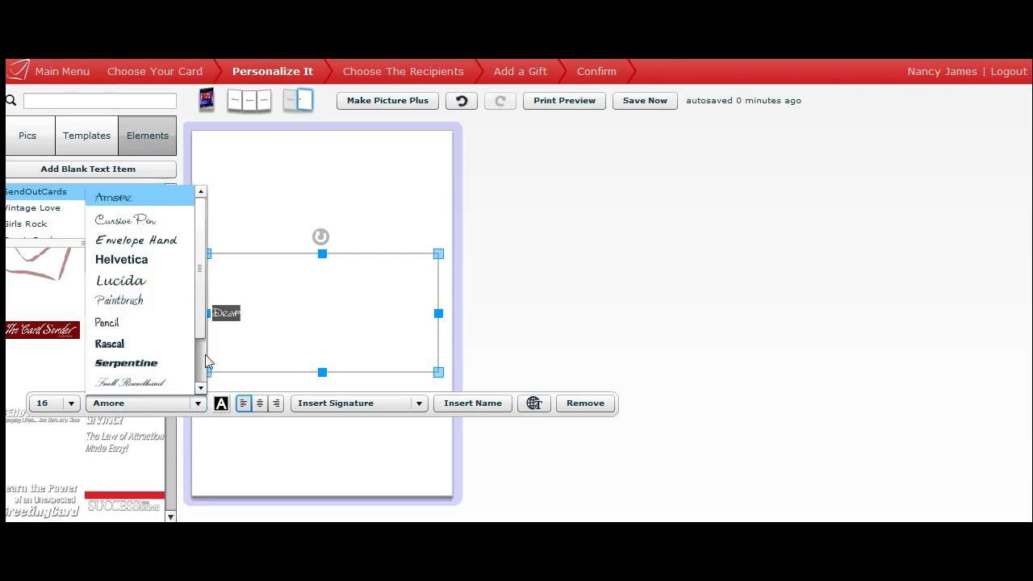
scroll(202, 371, "down", 3)
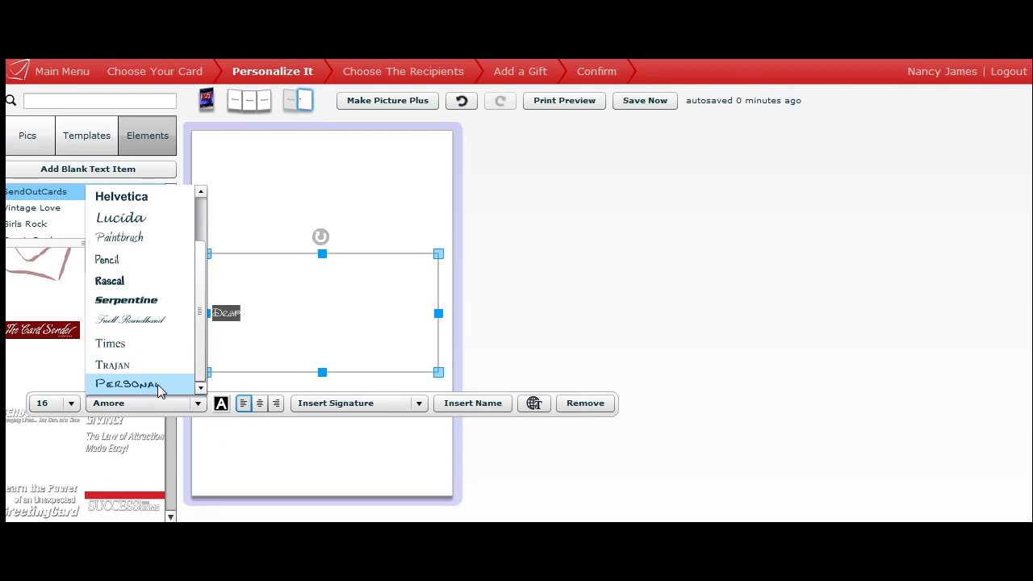
left_click(157, 384)
left_click(259, 313)
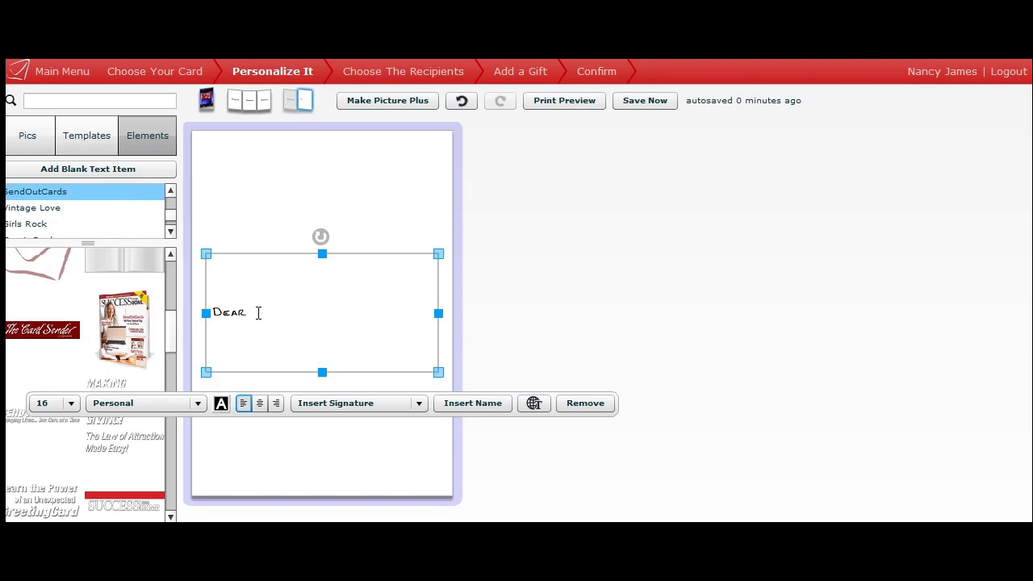
Complete the greeting with the First Name merge field and a comma, and begin a new paragraph.
left_click(486, 409)
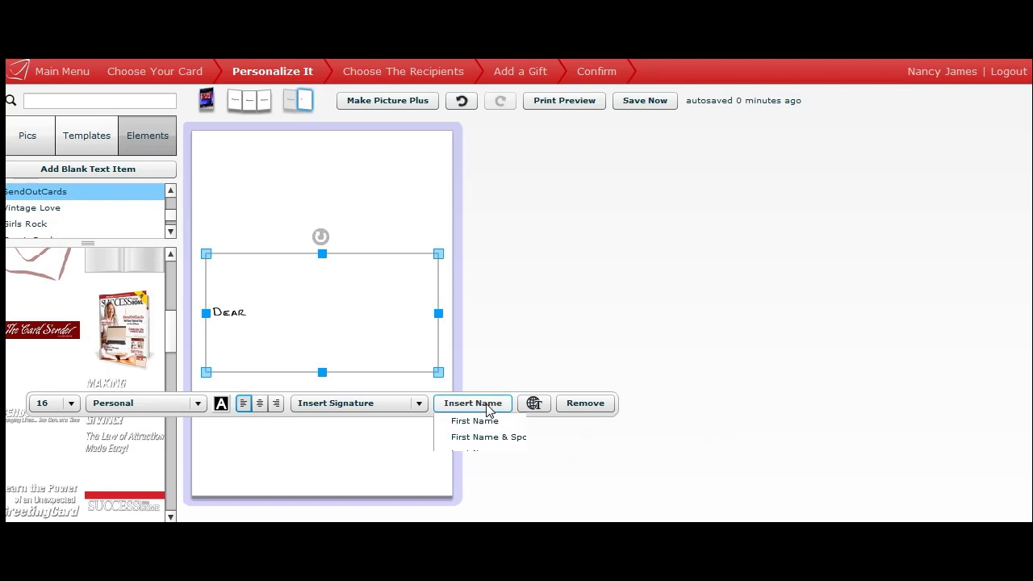
left_click(476, 421)
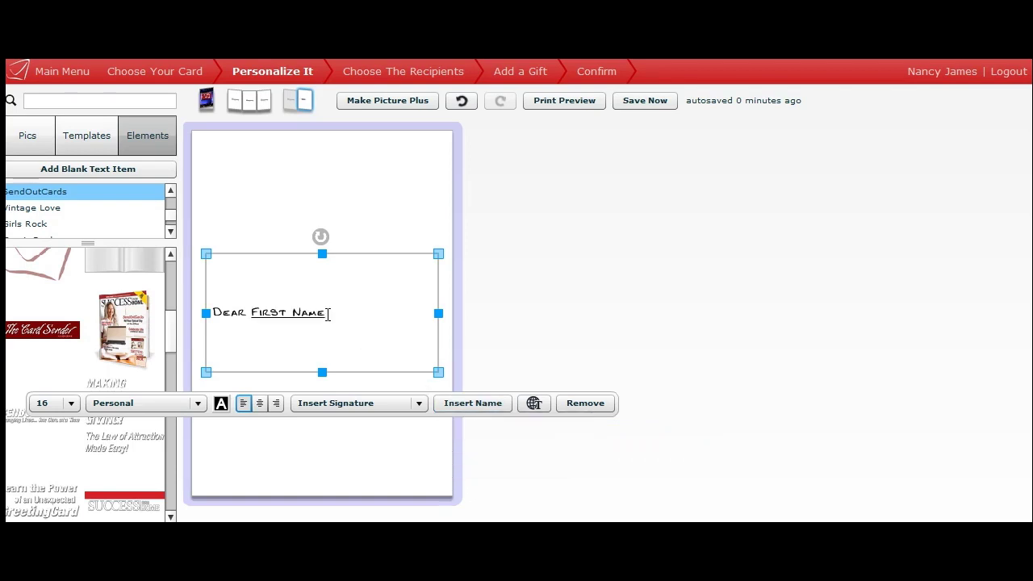
type(",")
key("Return")
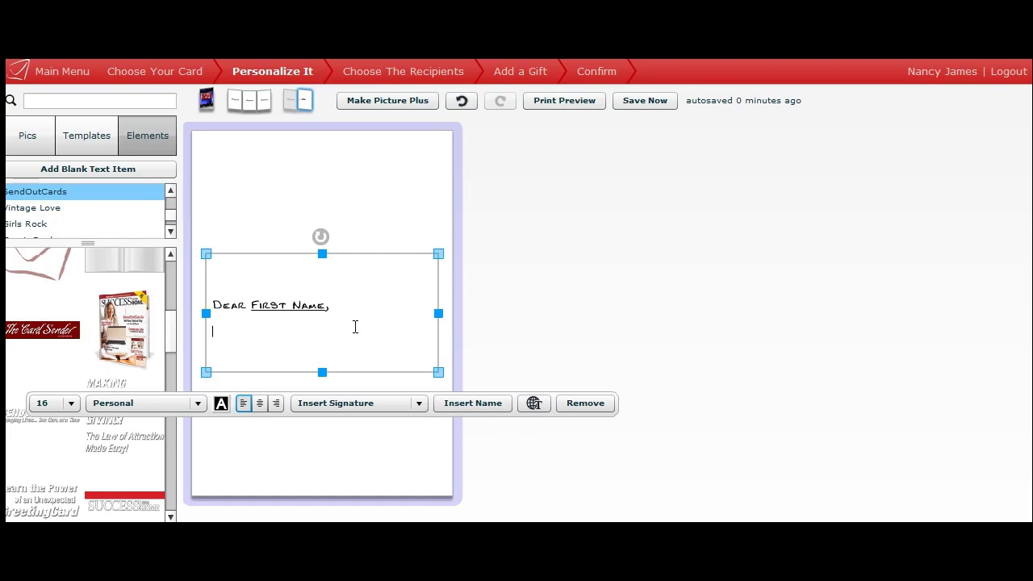
Write below the greeting: "Hi I'm on my way to National Convention. It's going to Be a Blast. If you want to join me it's not too late!".
type("Hi")
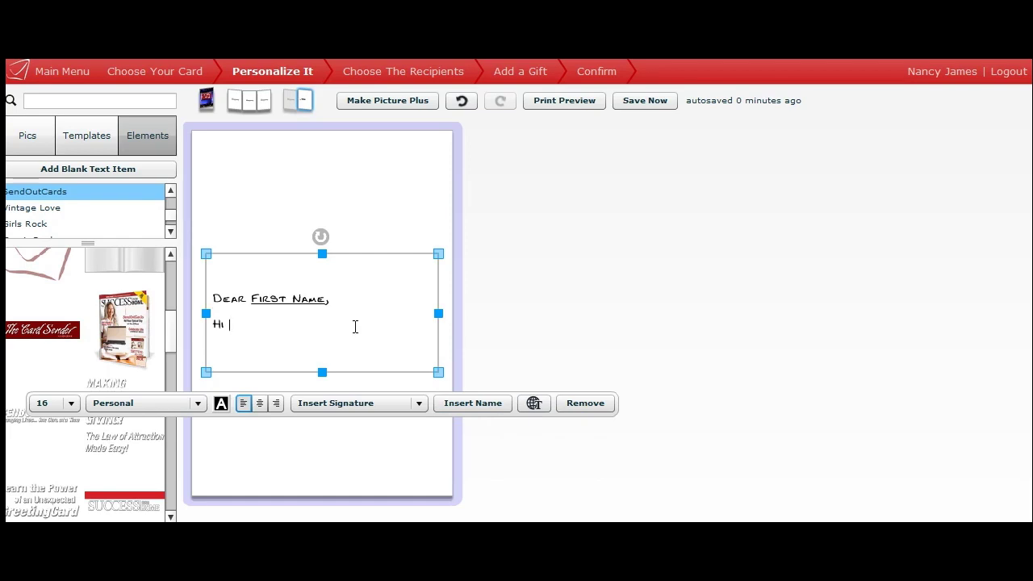
type(" I'm on myu")
key("BackSpace")
type("way to National")
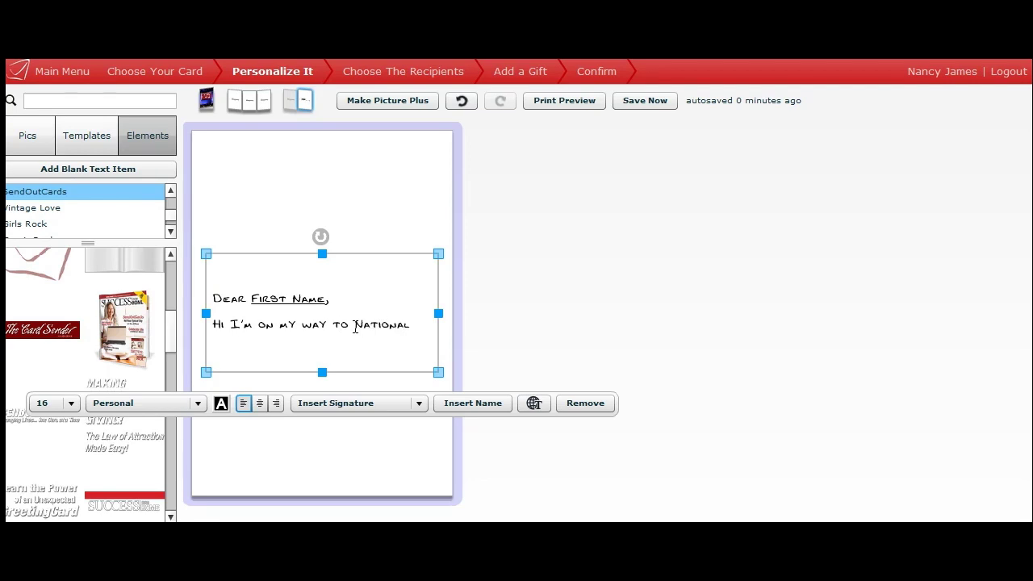
type(" Convention")
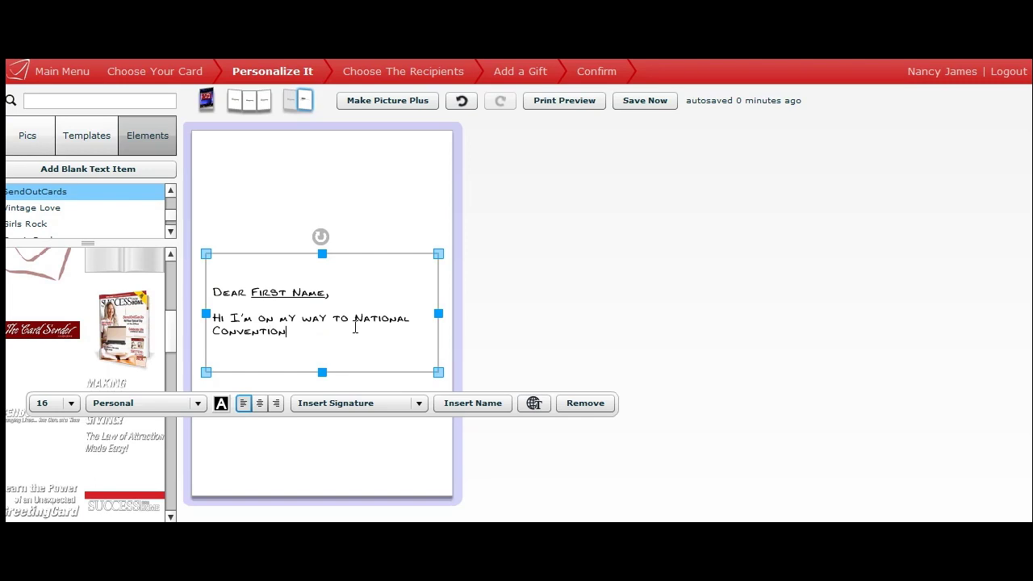
type(".  It's going to B")
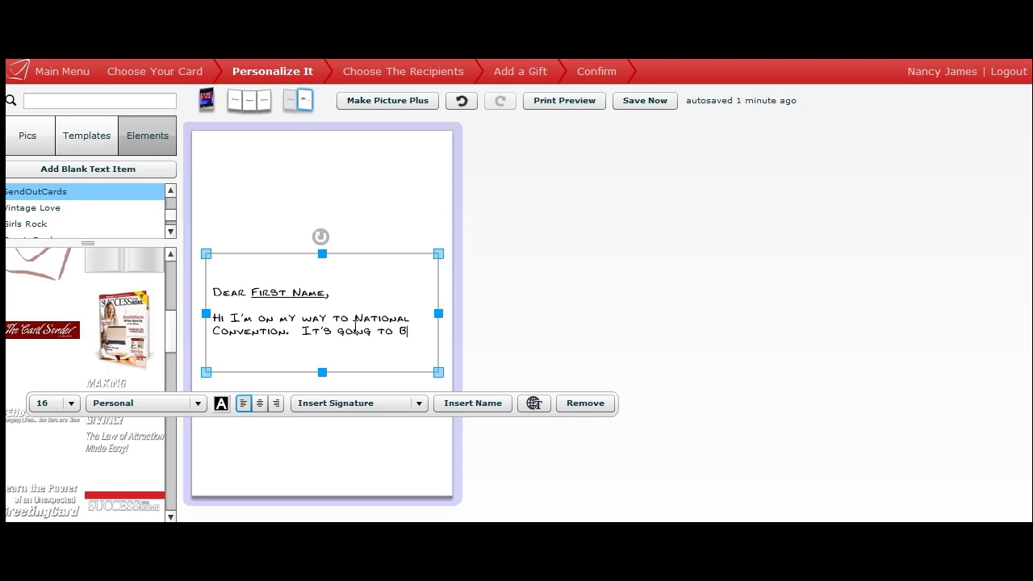
type("e a Blast")
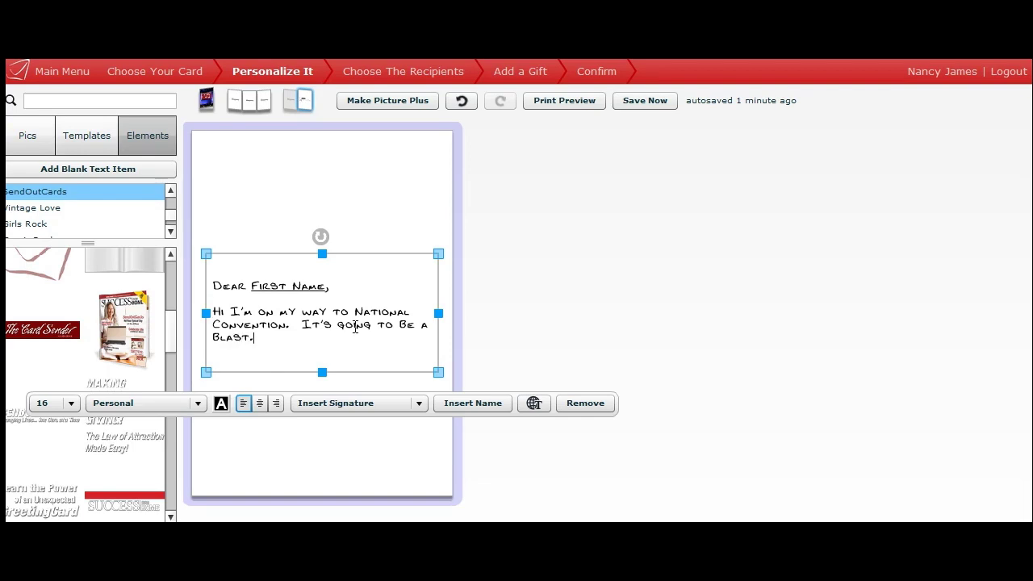
type(".  If you want to join me")
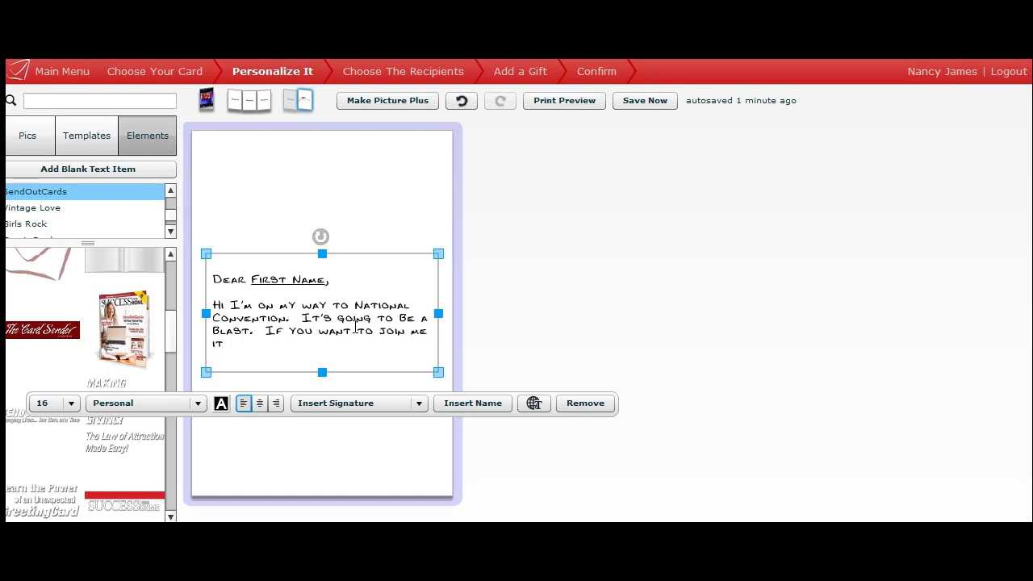
type("'s not too late!")
left_click(430, 466)
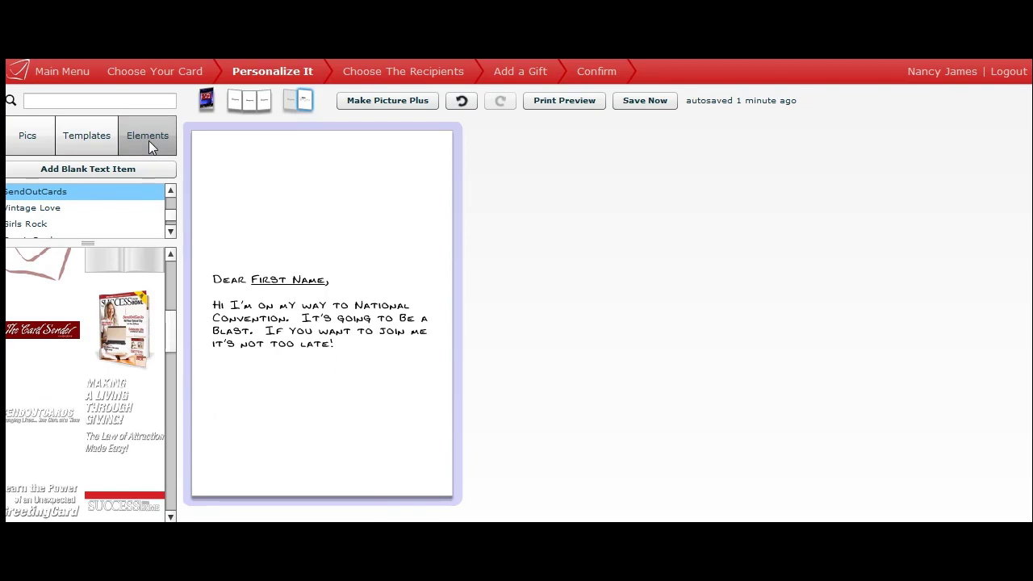
Place the torn-edge lined notebook paper from the On the Fridge elements on the card's message page.
scroll(172, 204, "down", 3)
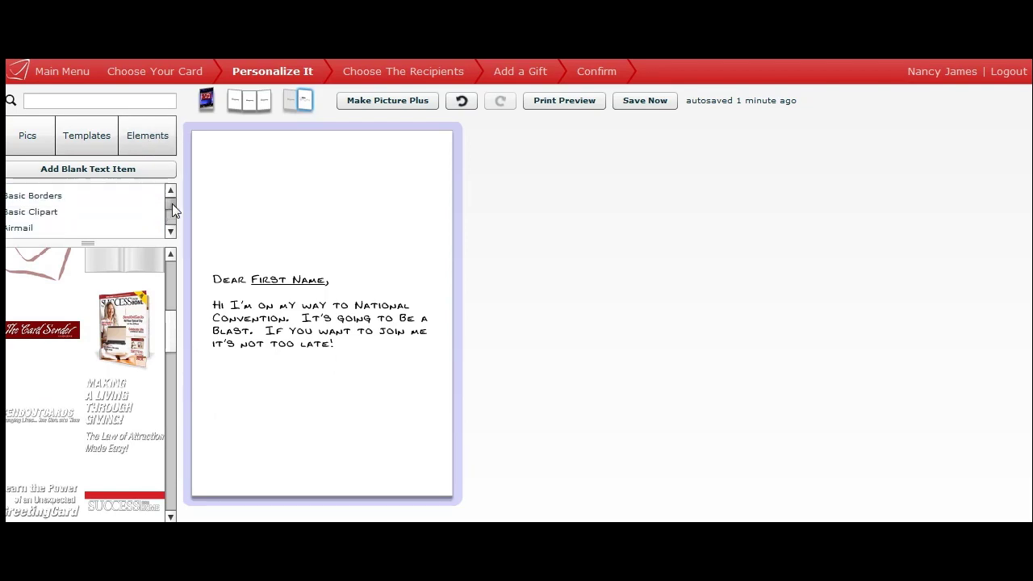
scroll(171, 205, "down", 2)
left_click_drag(172, 207, 172, 218)
scroll(172, 218, "up", 1)
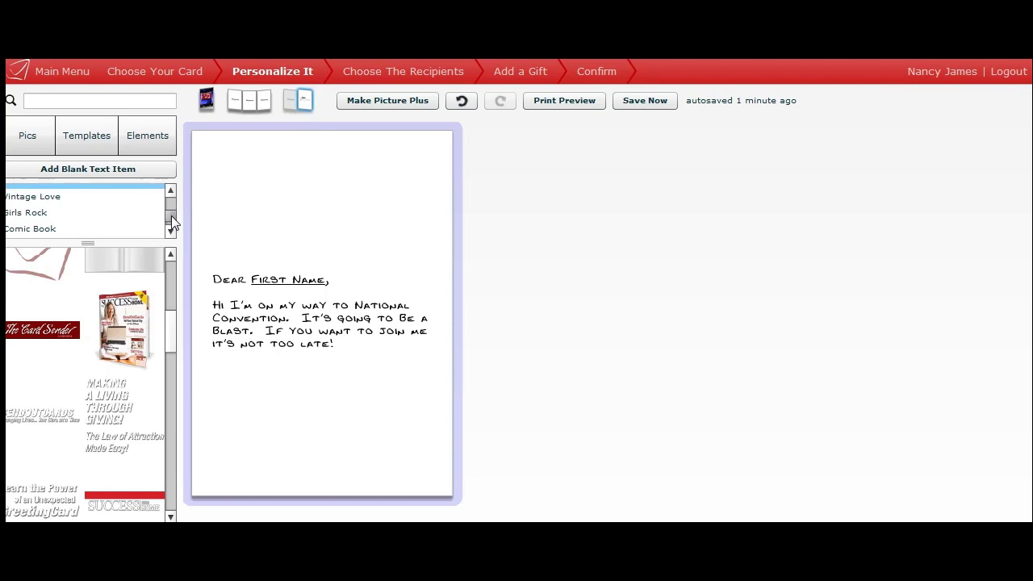
left_click(166, 234)
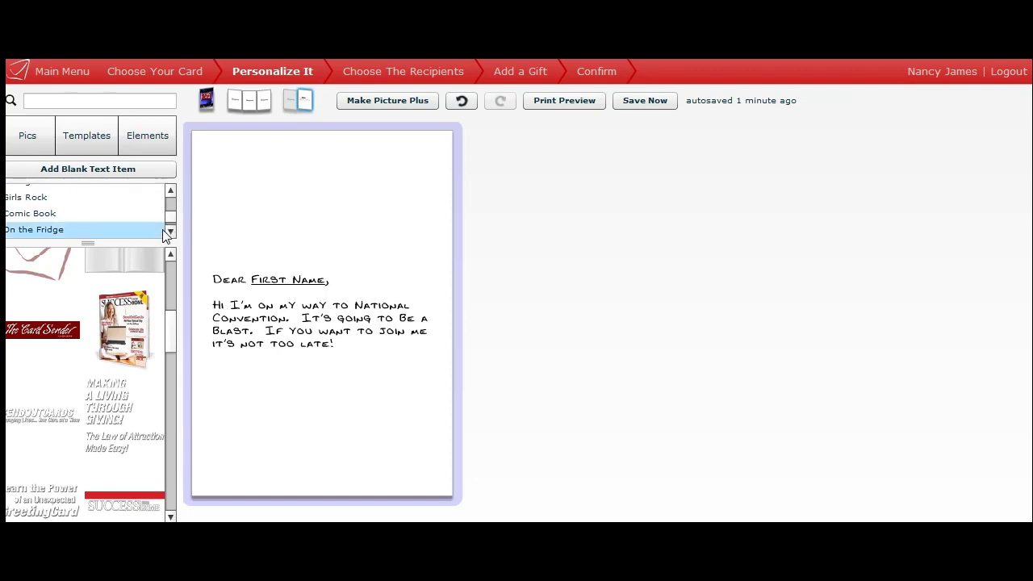
left_click(67, 230)
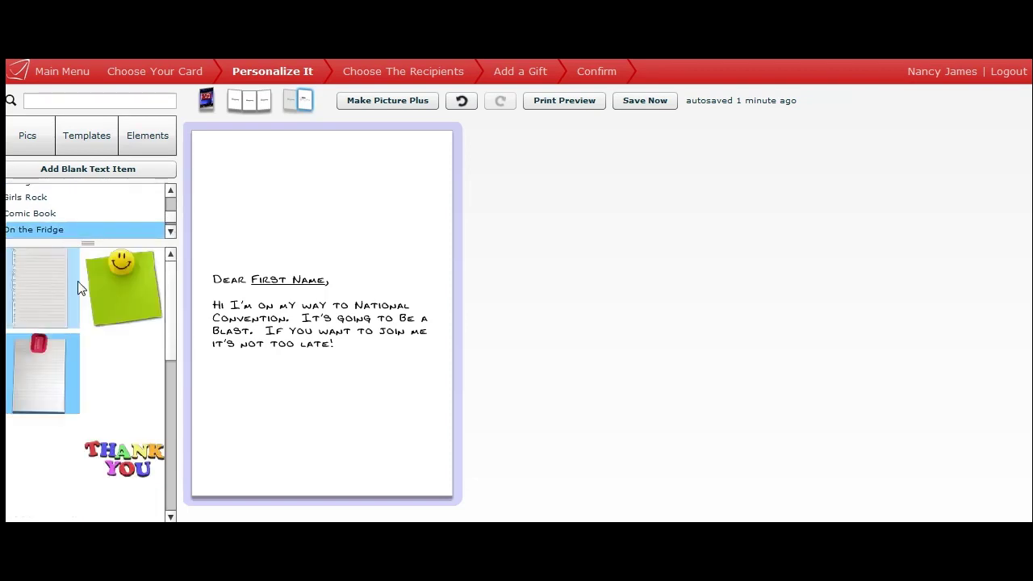
left_click_drag(80, 288, 348, 259)
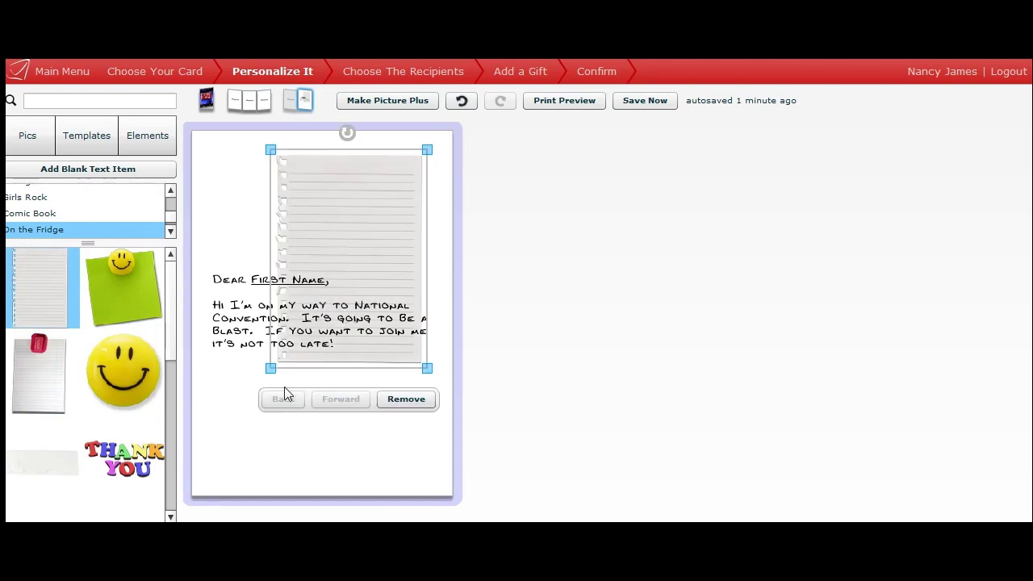
Enlarge the lined notebook paper and shift it so it covers nearly the whole message page.
left_click_drag(271, 368, 182, 494)
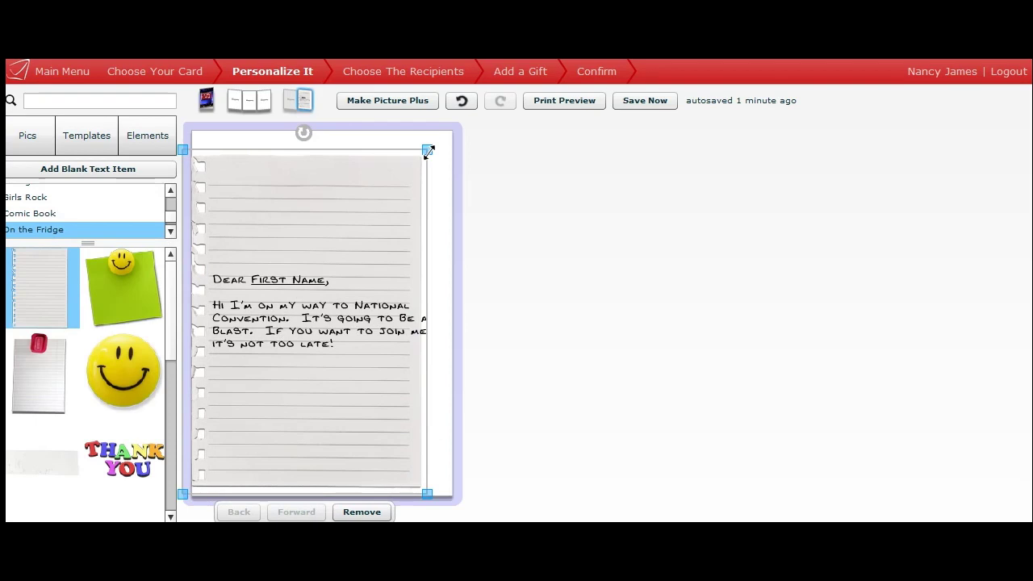
left_click_drag(428, 151, 456, 139)
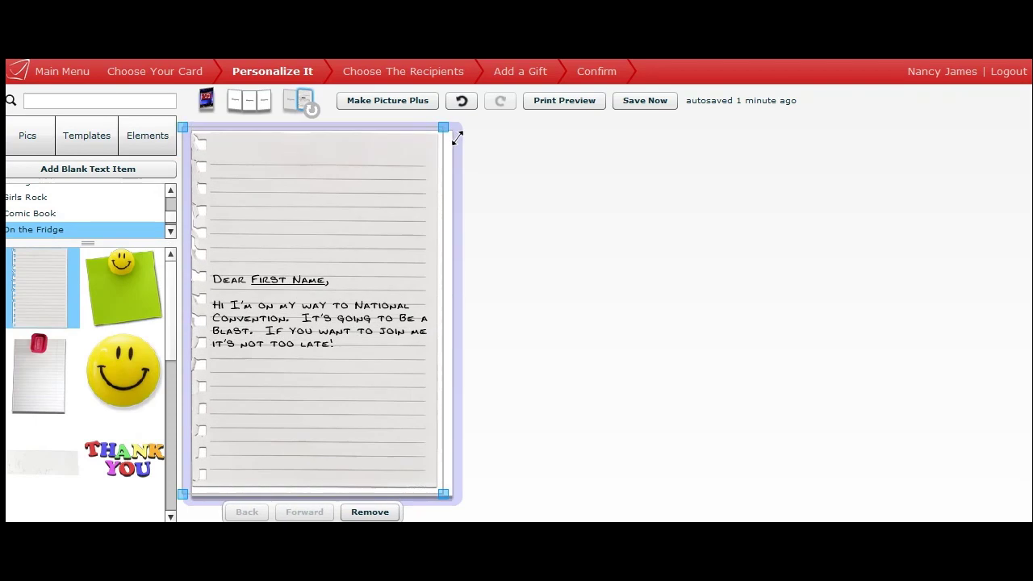
left_click_drag(343, 400, 359, 398)
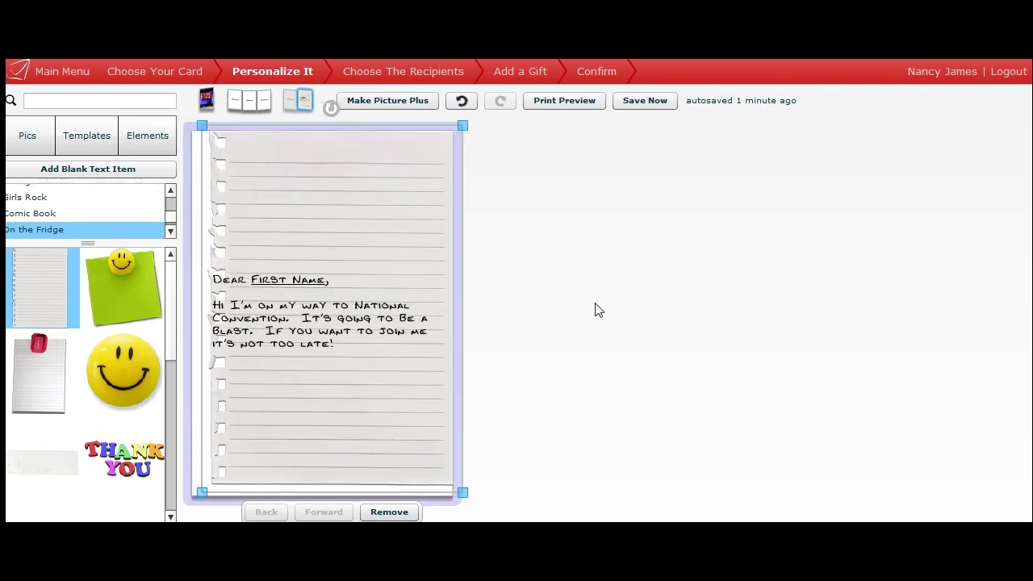
left_click(565, 310)
Move the message text up and inward so it sits within the notebook paper's ruled lines.
left_click(295, 322)
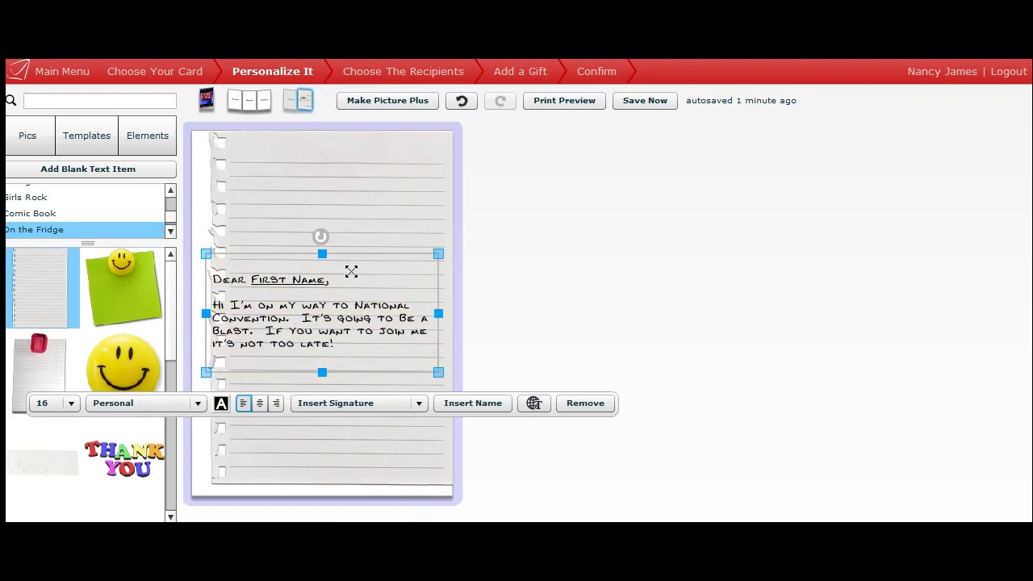
left_click_drag(351, 272, 373, 213)
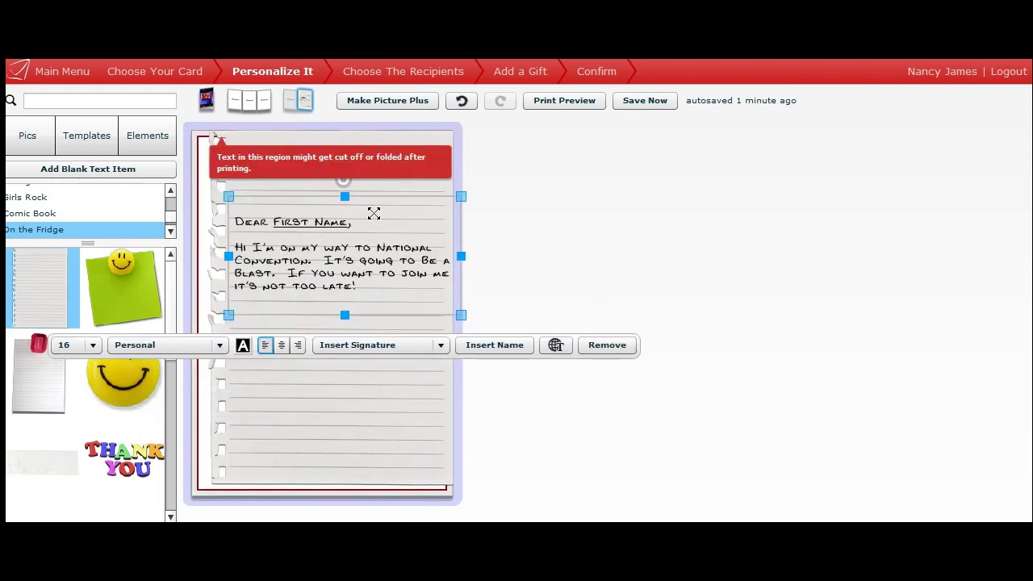
left_click(620, 265)
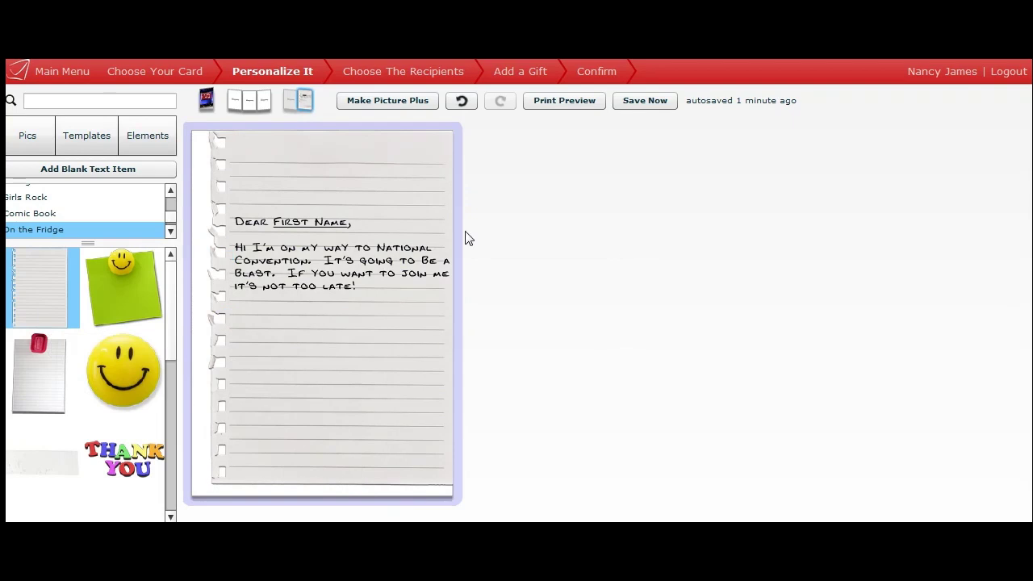
Apply the full-page image layout from the Basic Layouts templates to the third inside panel.
left_click(264, 101)
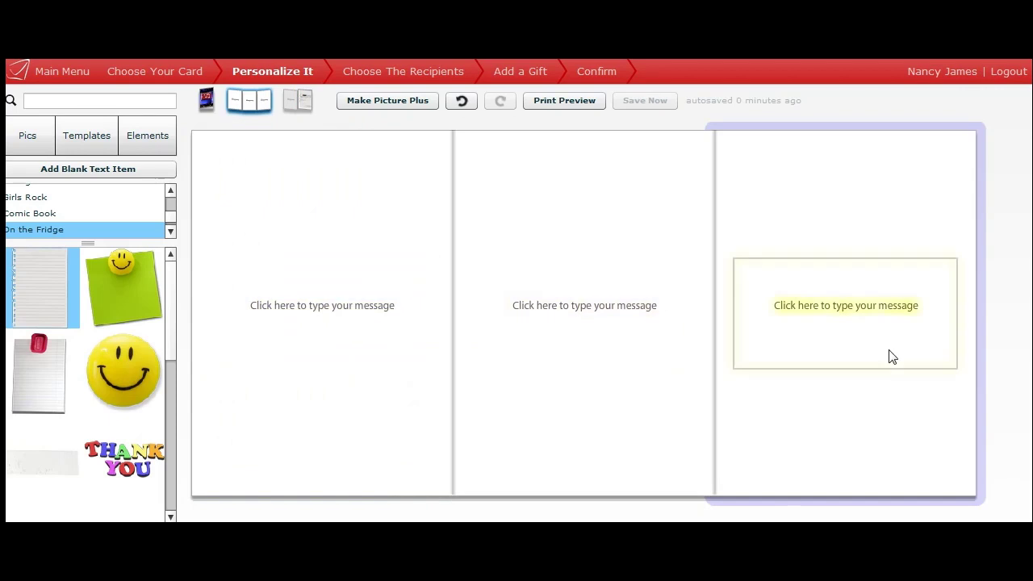
left_click(86, 135)
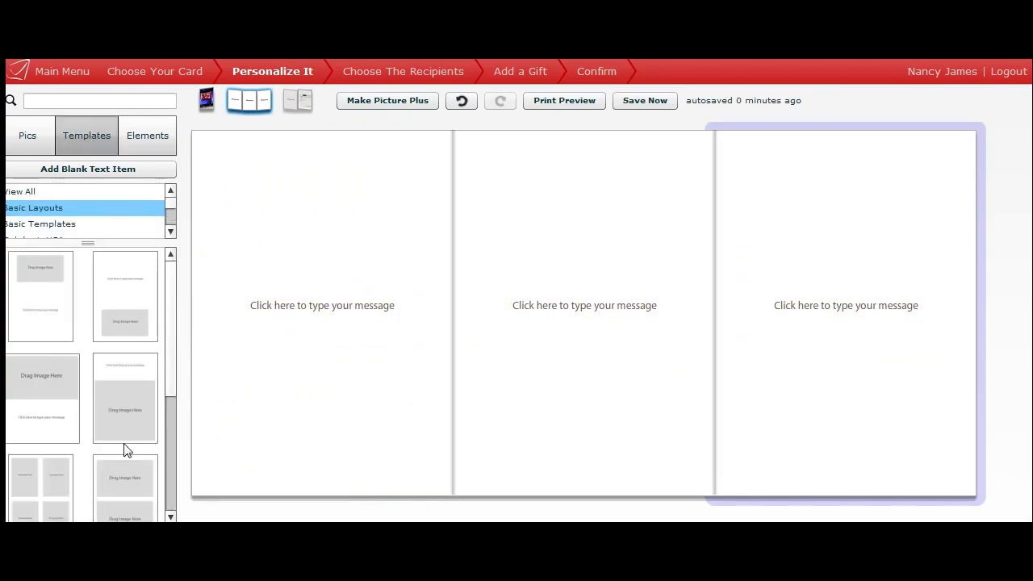
left_click_drag(172, 351, 172, 308)
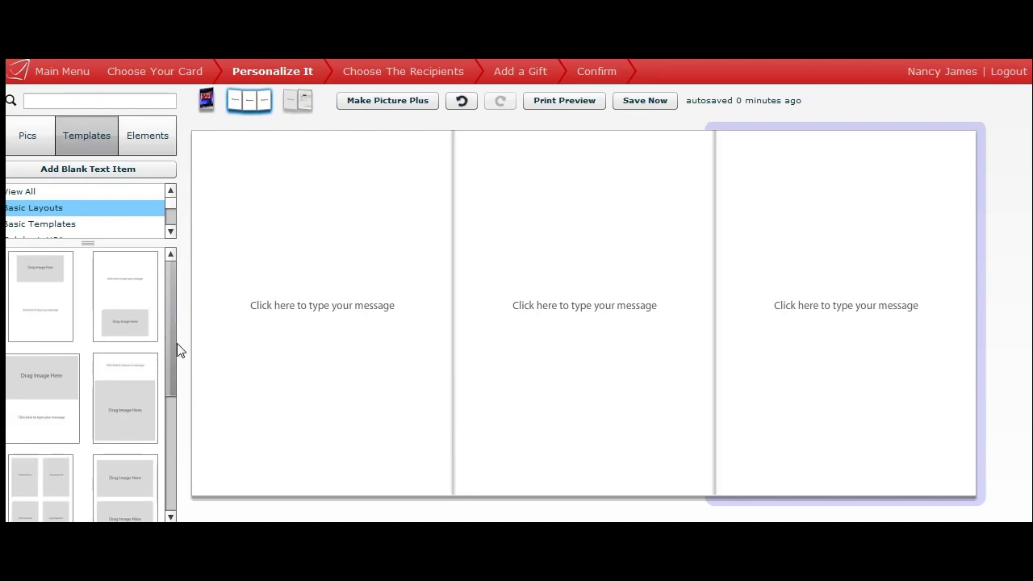
left_click_drag(174, 348, 167, 450)
scroll(166, 450, "down", 2)
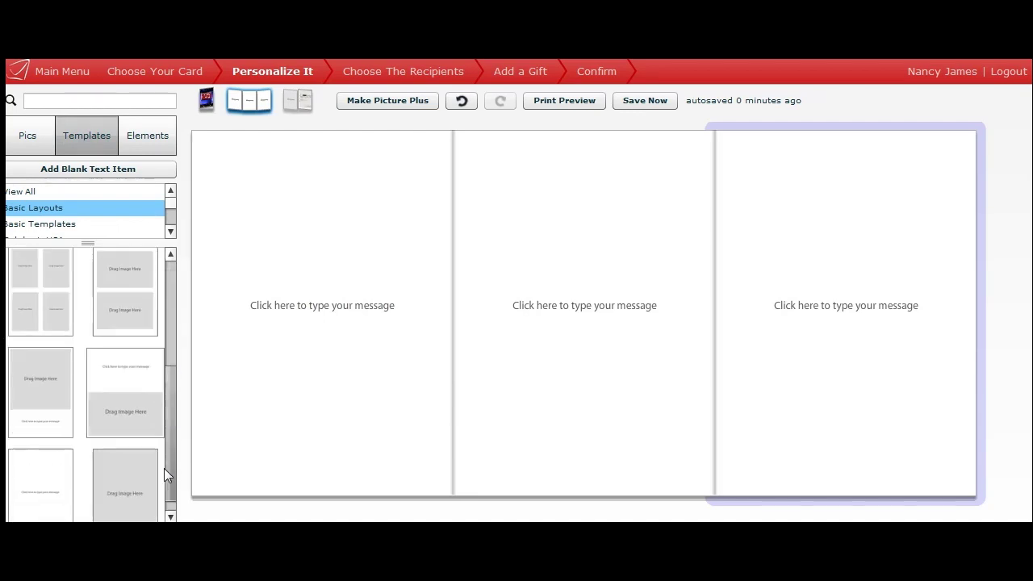
left_click(123, 472)
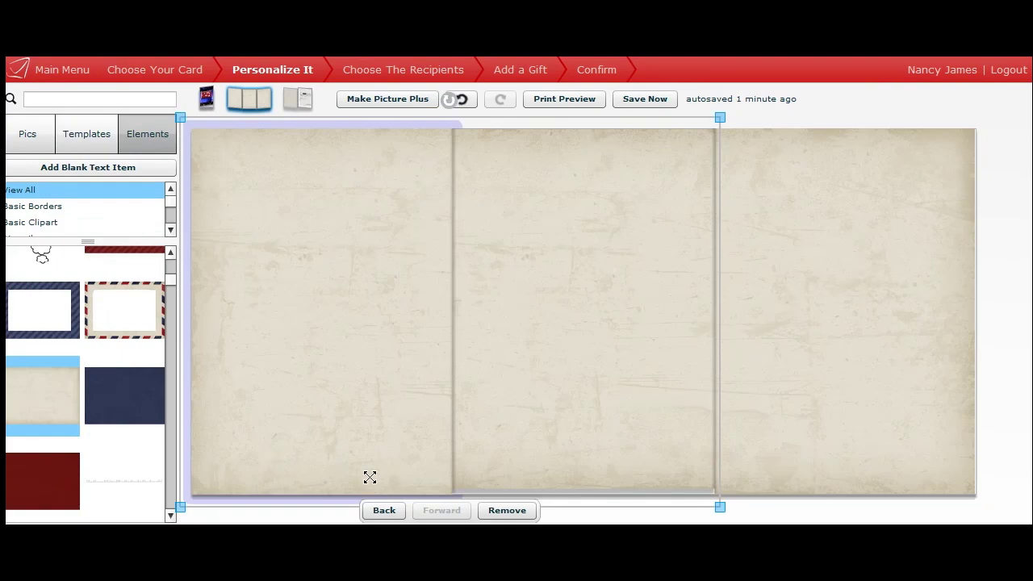
Send the parchment backgrounds on the three inside panels behind the envelope graphic, the SendOutCards logo, the stage photo and the image placeholder.
left_click(385, 517)
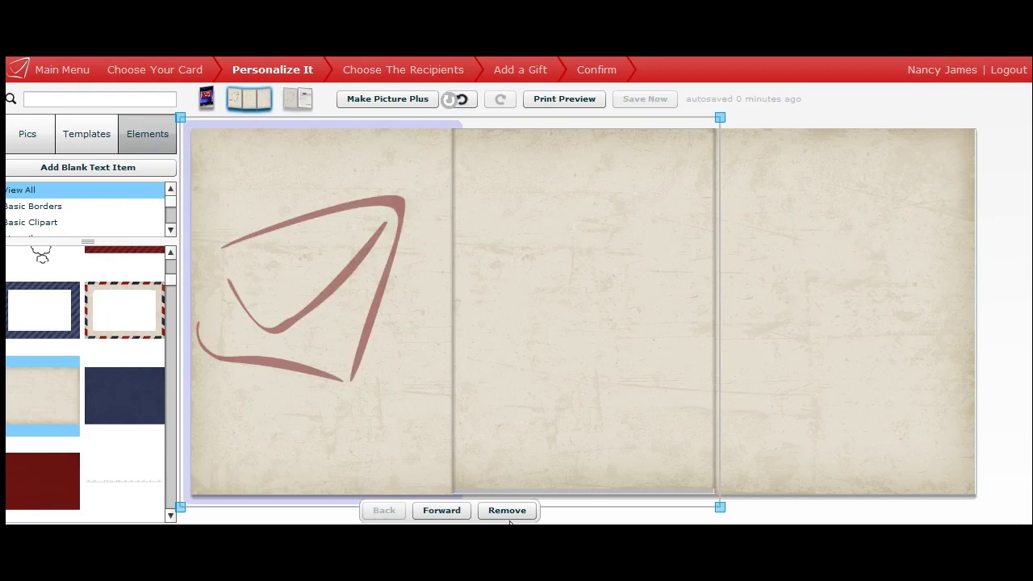
left_click(615, 401)
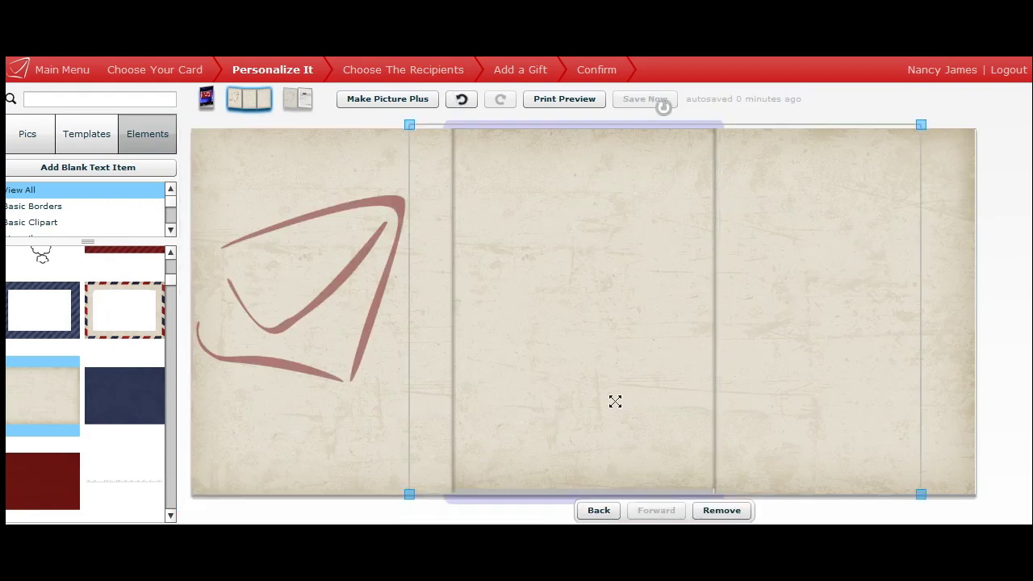
left_click(605, 512)
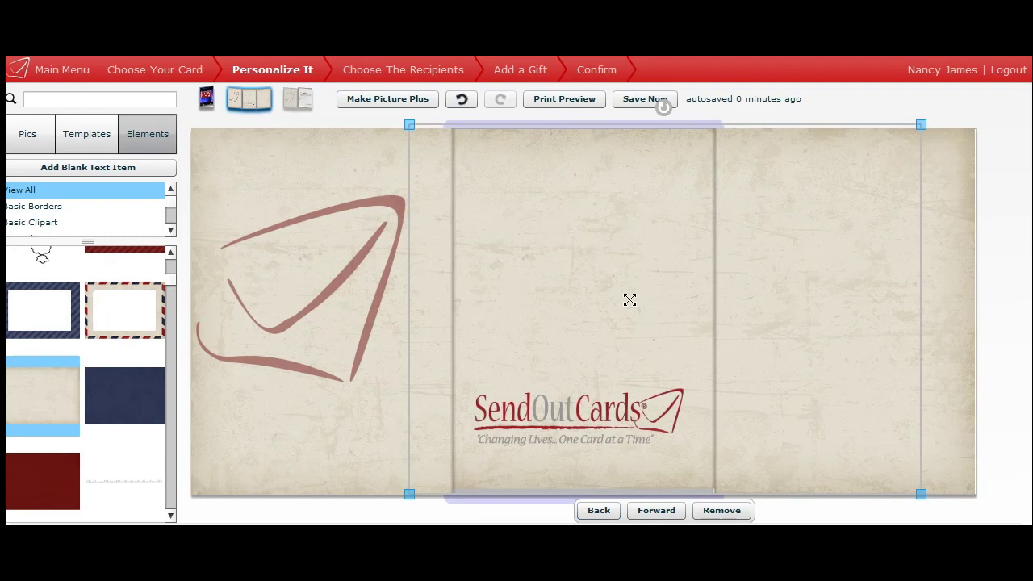
left_click(598, 512)
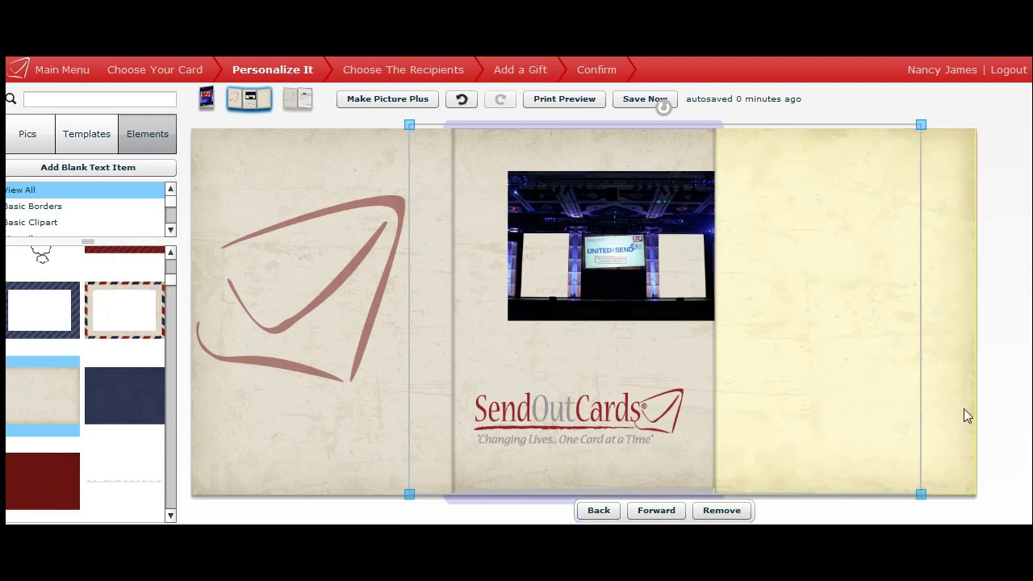
left_click(967, 416)
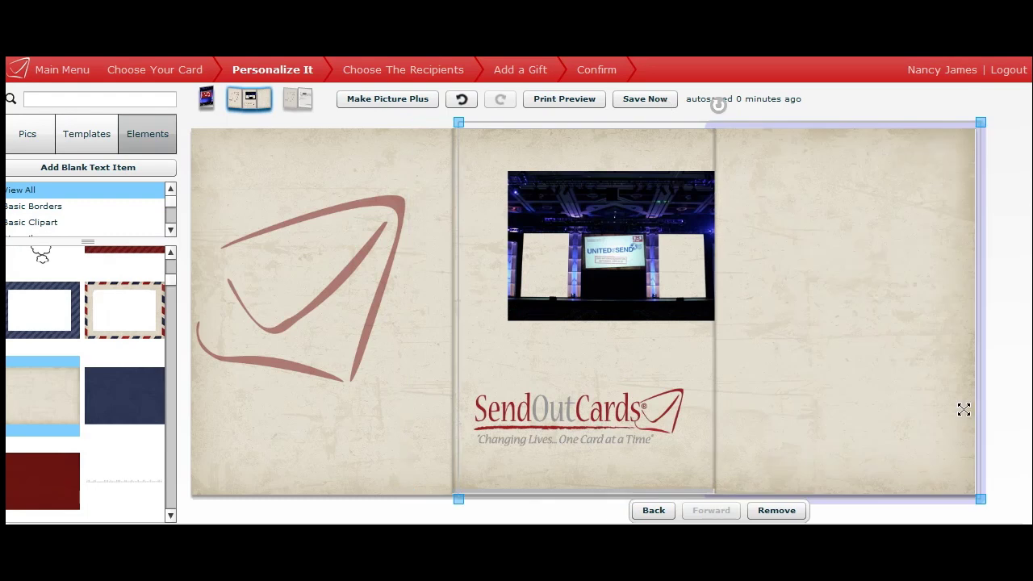
left_click(659, 511)
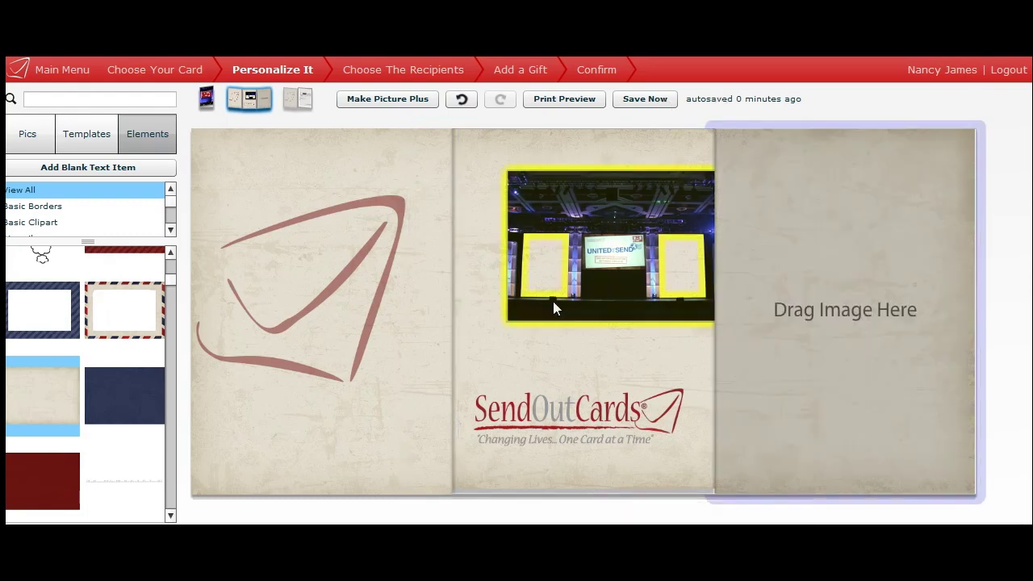
Shrink the red envelope graphic and move it to the upper-left corner of the first inside panel.
left_click(316, 279)
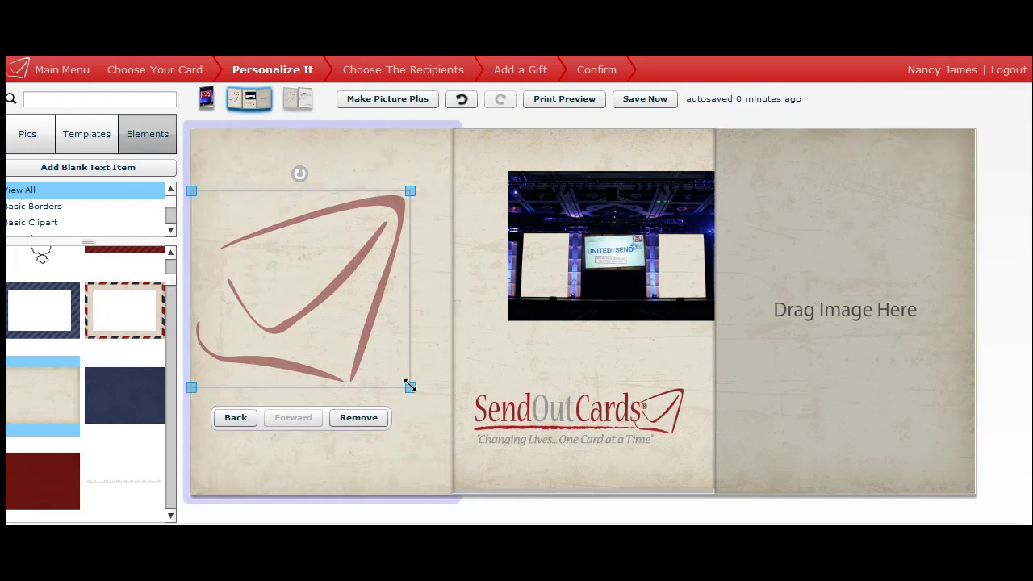
left_click_drag(410, 388, 279, 272)
left_click_drag(236, 230, 250, 173)
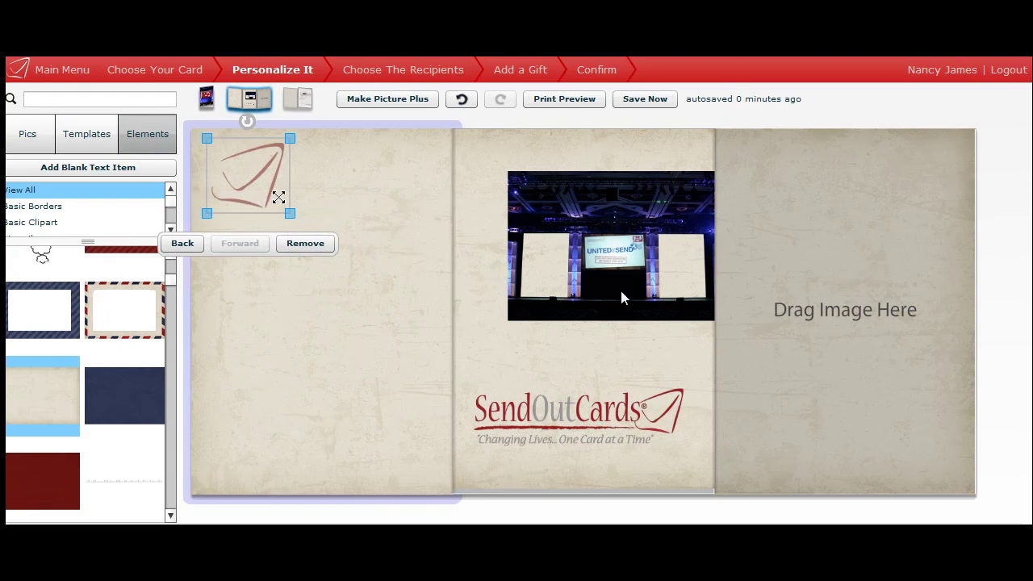
Center the stage photo above the SendOutCards logo in the middle panel and tilt it counterclockwise.
left_click(587, 260)
left_click_drag(587, 261, 560, 257)
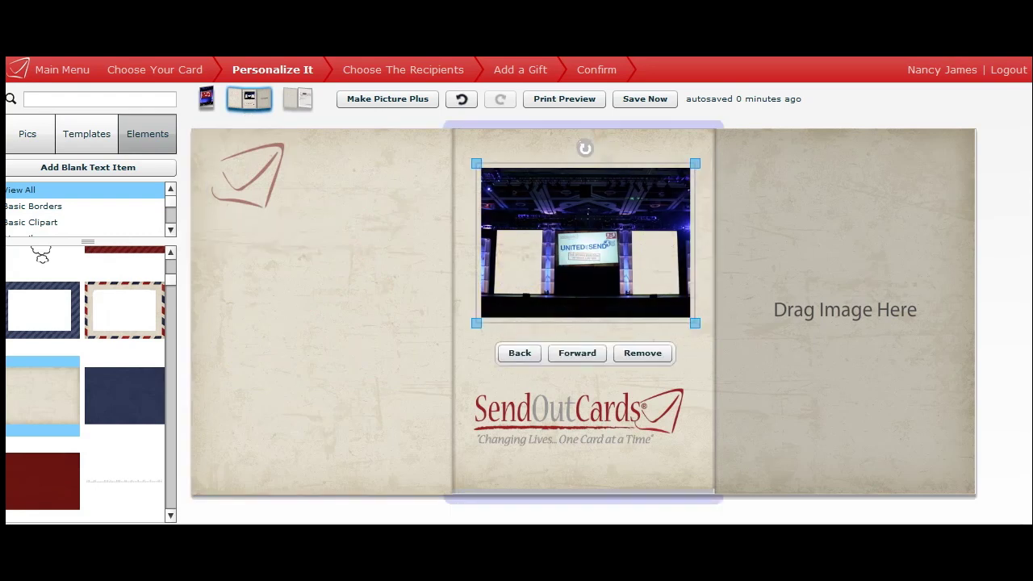
left_click_drag(476, 323, 501, 360)
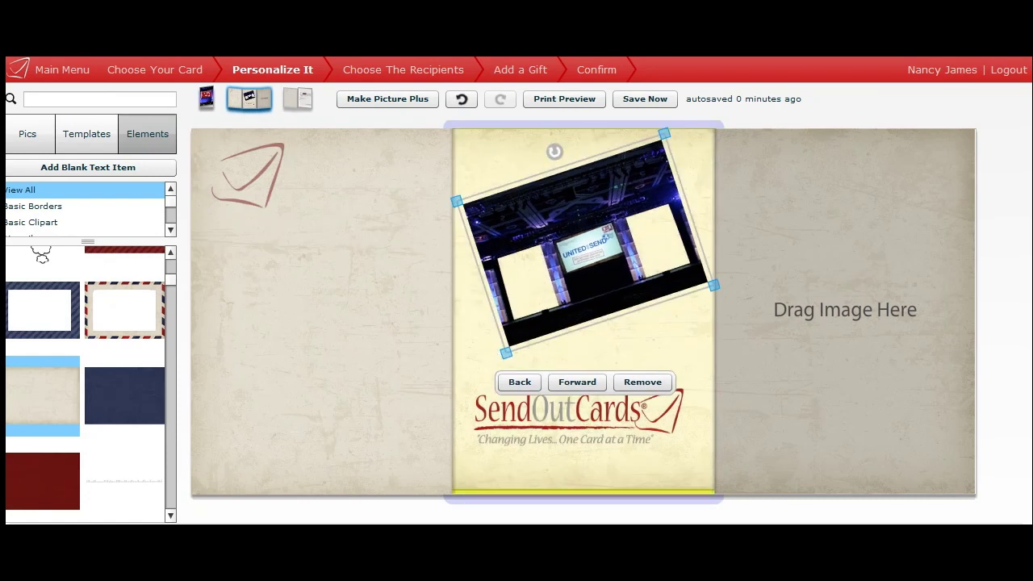
left_click(554, 306)
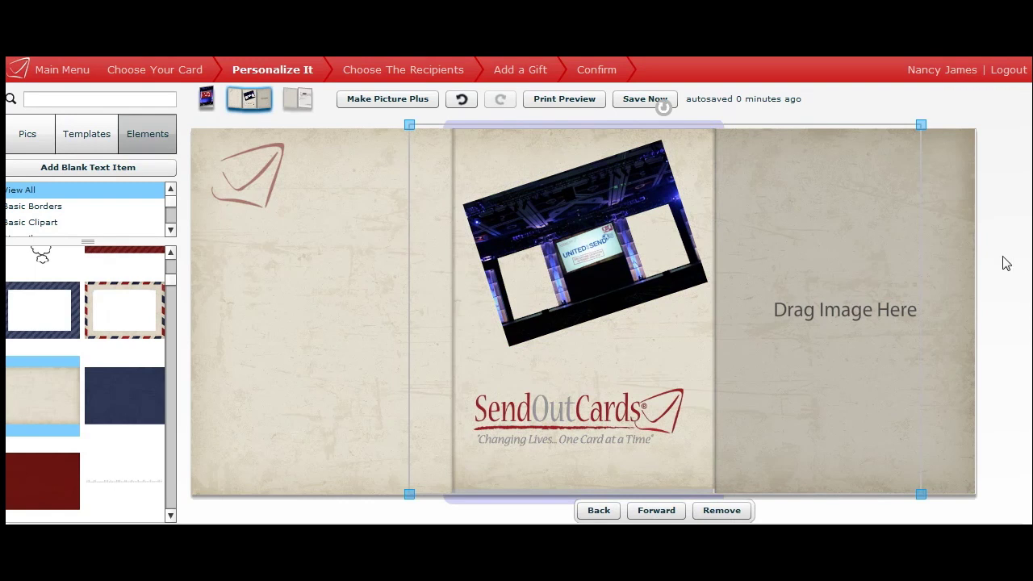
Enlarge the stage photo, reposition it across the middle panel's width and rotate it back to level.
left_click(571, 264)
left_click_drag(506, 352, 454, 402)
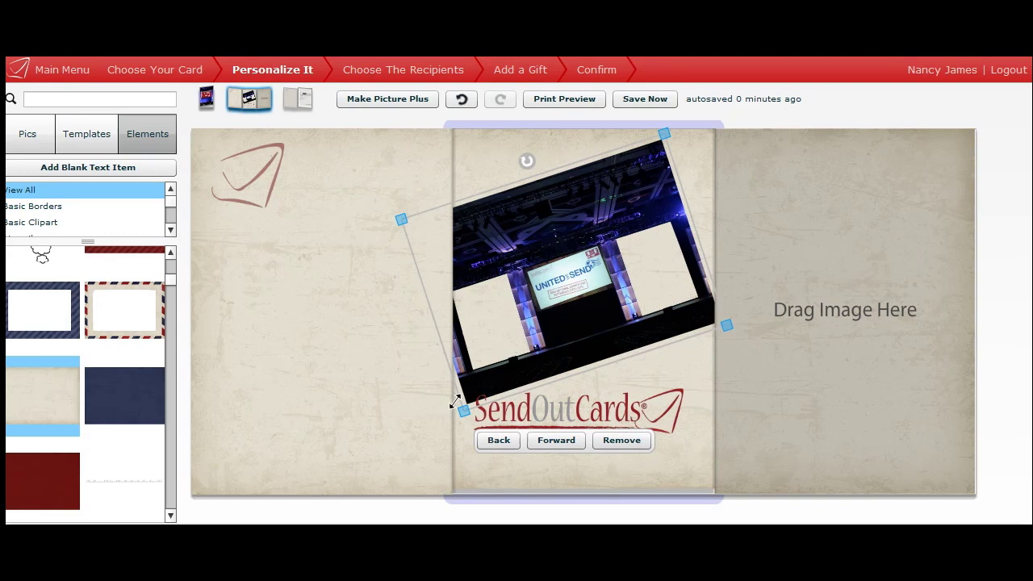
left_click_drag(560, 242, 596, 232)
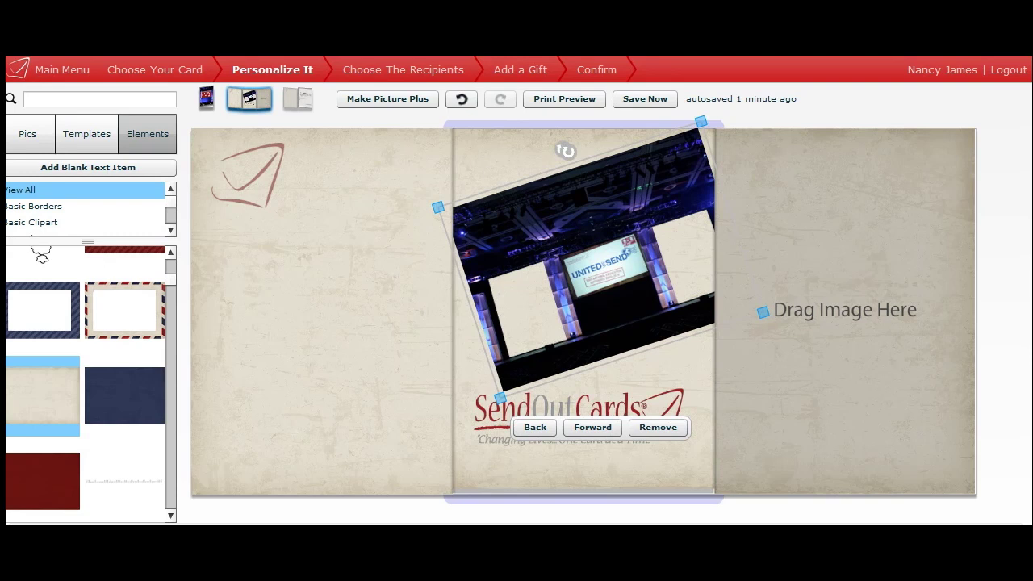
left_click_drag(565, 151, 600, 145)
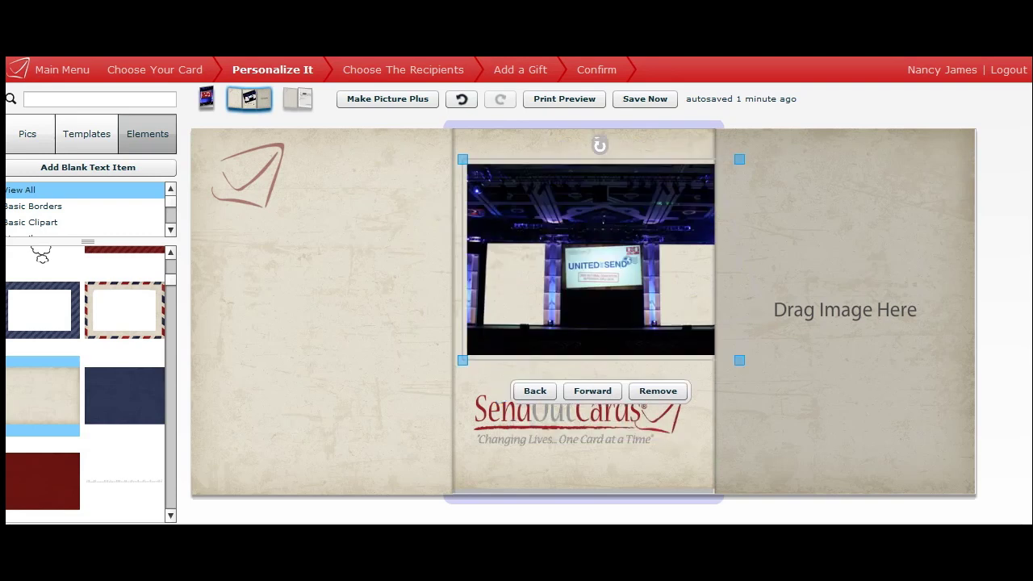